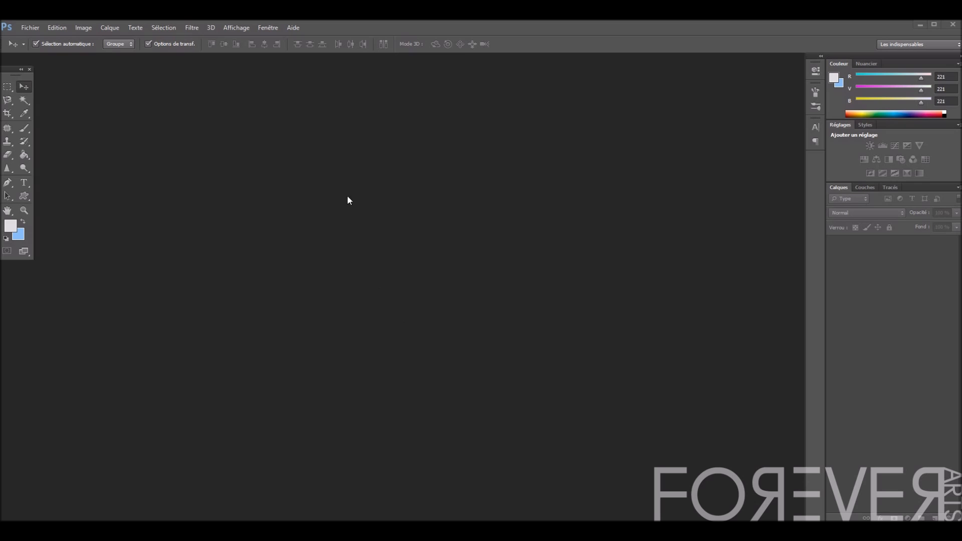
Display the Scripts list of Photoshop actions and reposition it in the workspace
{"action": "left_click", "coordinate": [267, 29]}
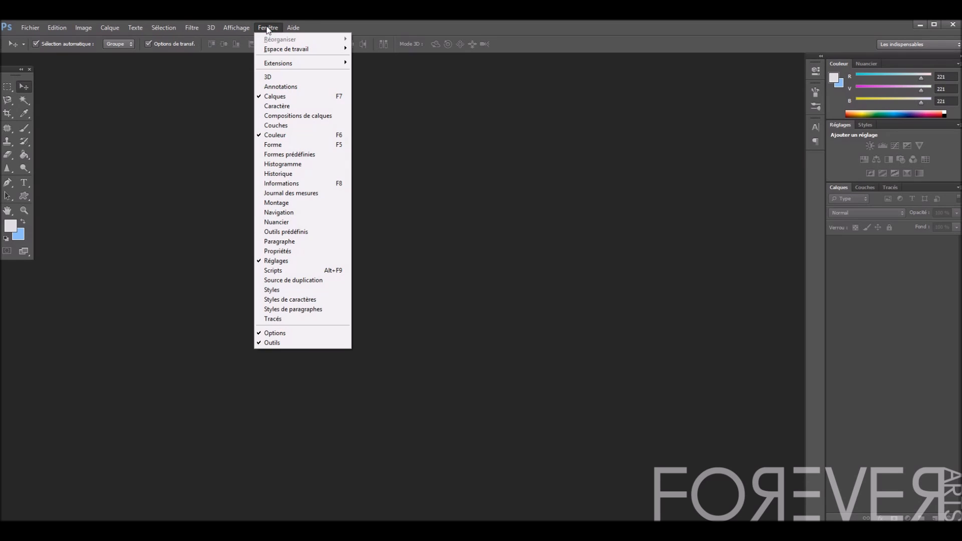
{"action": "left_click", "coordinate": [293, 273]}
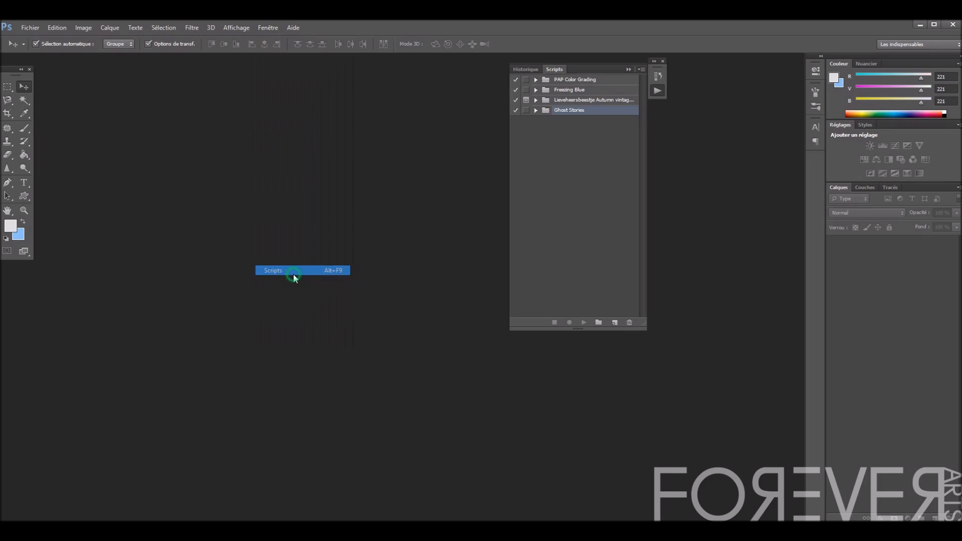
{"action": "left_click_drag", "start_coordinate": [577, 66], "coordinate": [553, 70]}
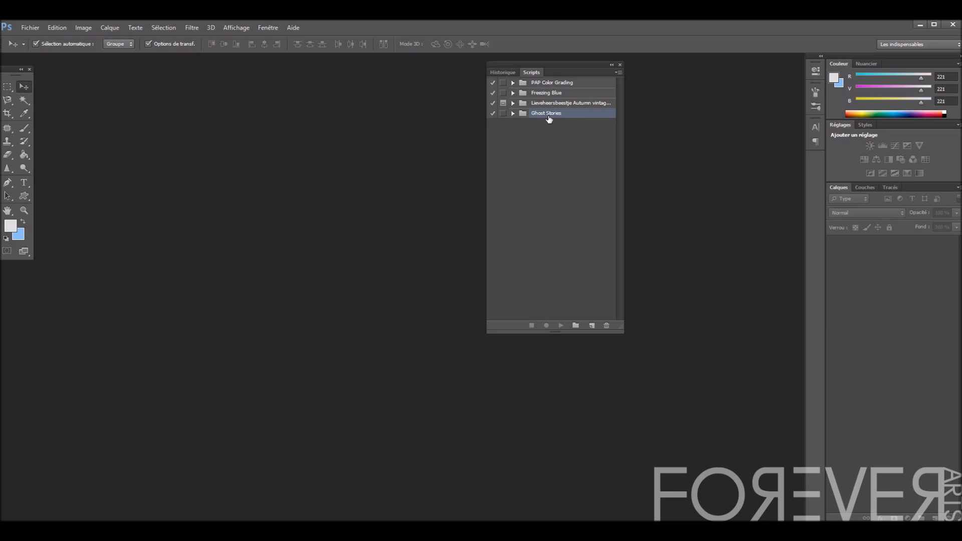
Load the action set from the ATN file named Action file into the Scripts list
{"action": "left_click", "coordinate": [618, 72]}
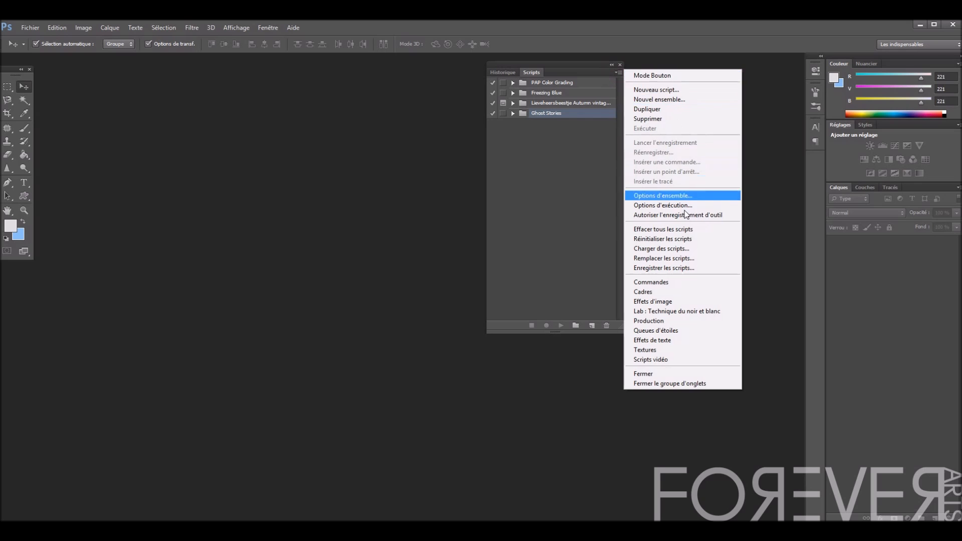
{"action": "left_click", "coordinate": [621, 73]}
{"action": "left_click", "coordinate": [618, 73]}
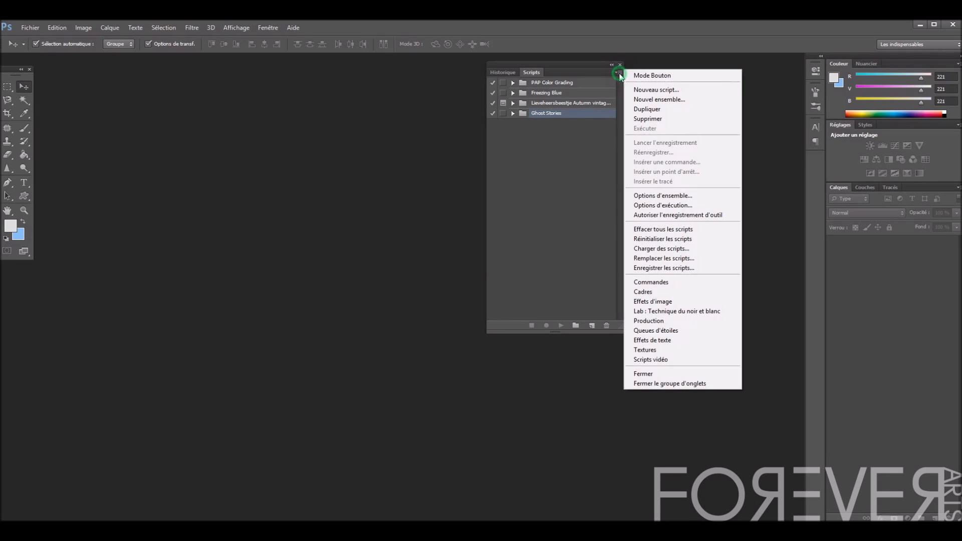
{"action": "left_click", "coordinate": [678, 249]}
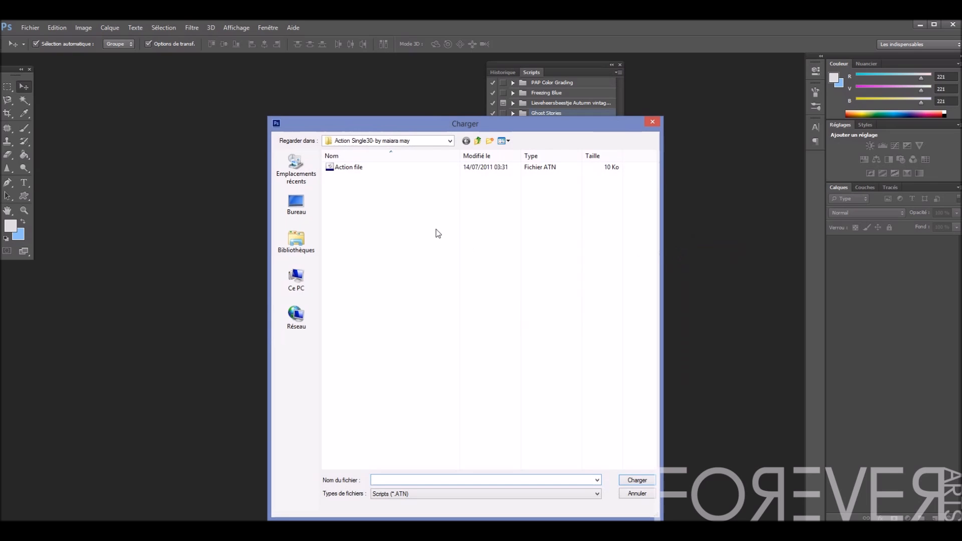
{"action": "left_click", "coordinate": [397, 141]}
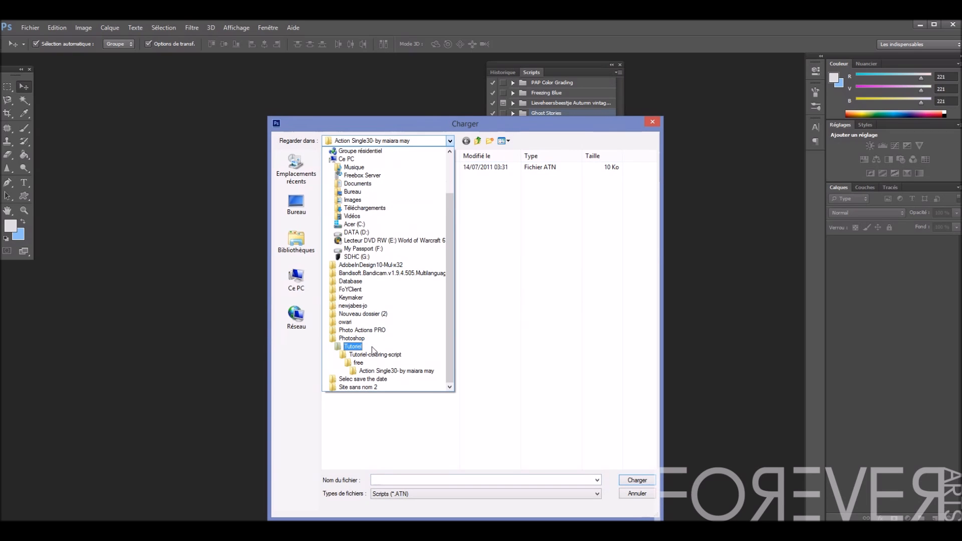
{"action": "left_click", "coordinate": [516, 287]}
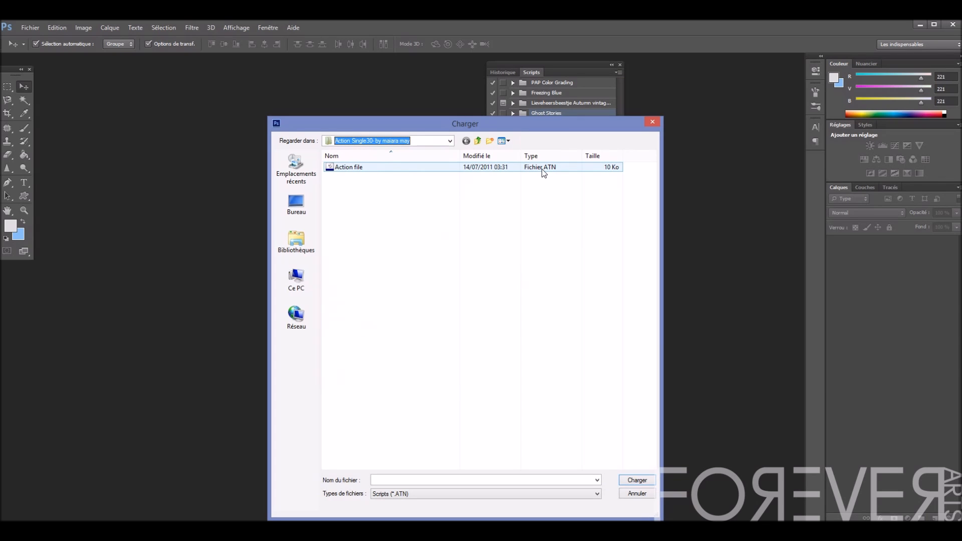
{"action": "left_click", "coordinate": [425, 169]}
{"action": "double_click", "coordinate": [426, 169]}
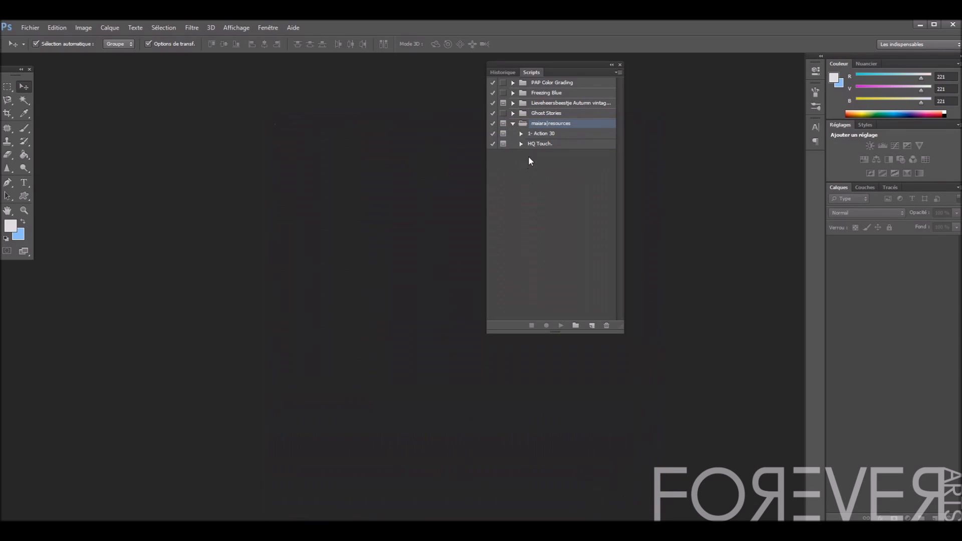
Examine the loaded action set and the recorded commands inside 1- Action 30, enlarging the Scripts list to show them all
{"action": "left_click", "coordinate": [513, 123]}
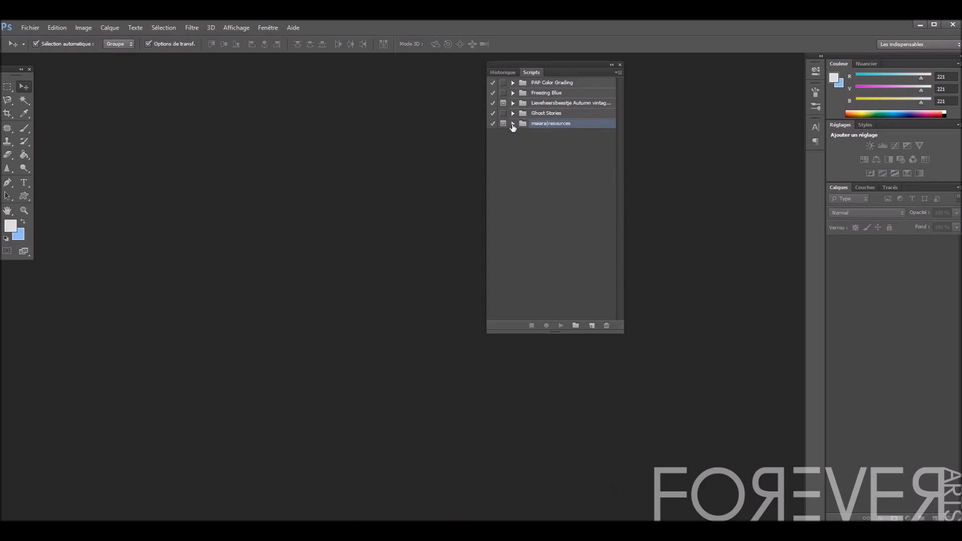
{"action": "left_click", "coordinate": [513, 124]}
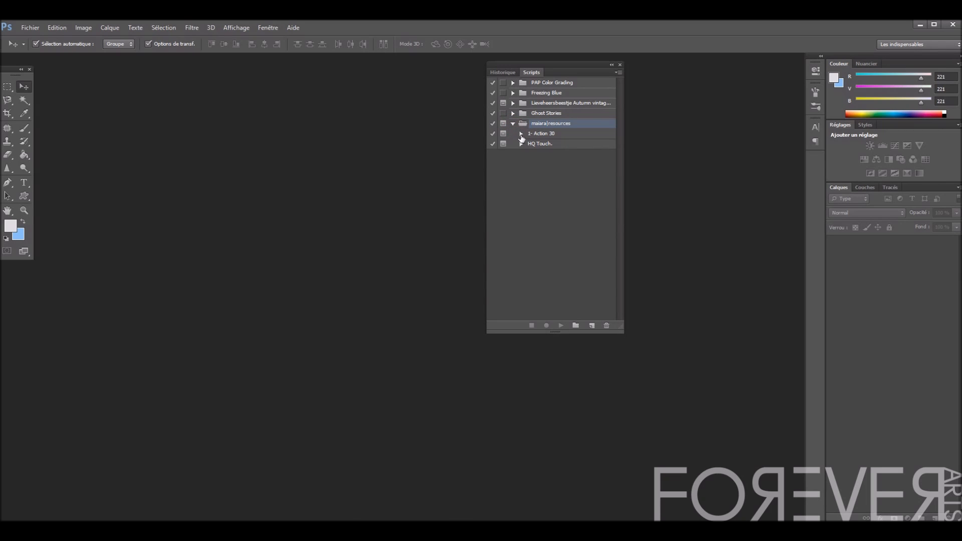
{"action": "left_click", "coordinate": [512, 103]}
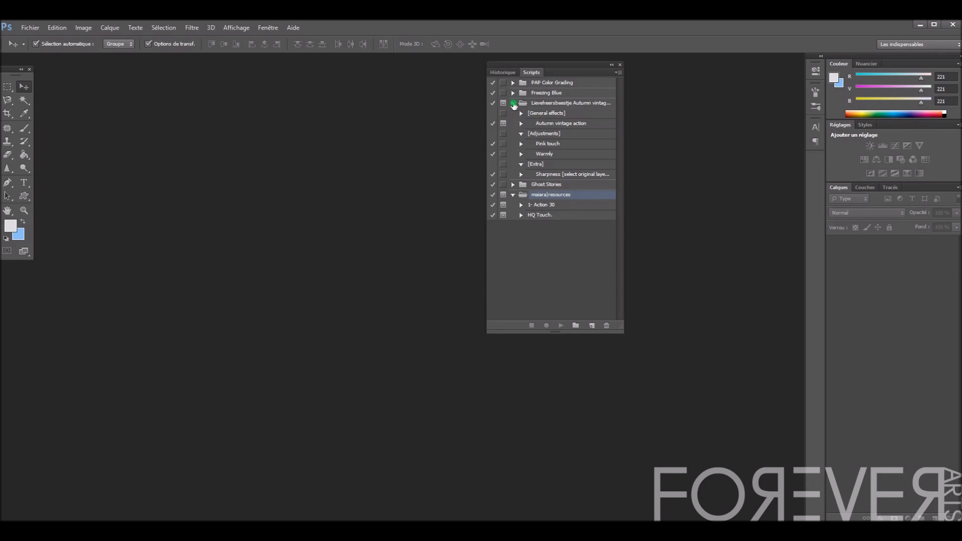
{"action": "left_click", "coordinate": [512, 103]}
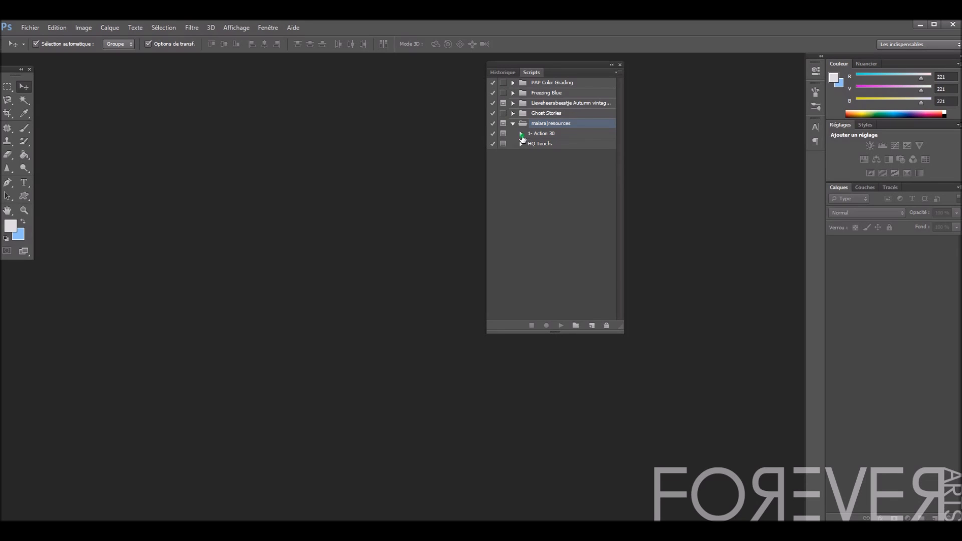
{"action": "left_click", "coordinate": [521, 135]}
{"action": "left_click_drag", "start_coordinate": [623, 332], "coordinate": [663, 482]}
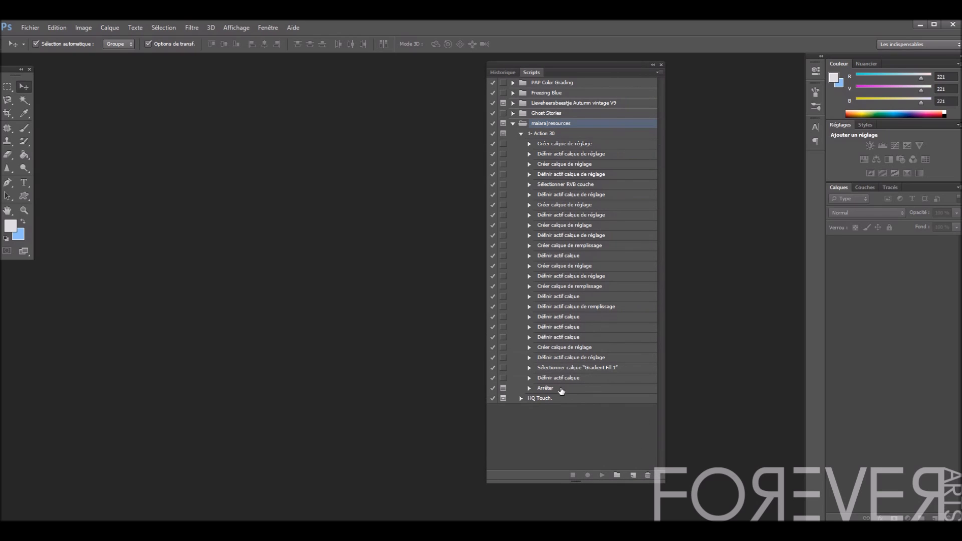
{"action": "left_click", "coordinate": [512, 124]}
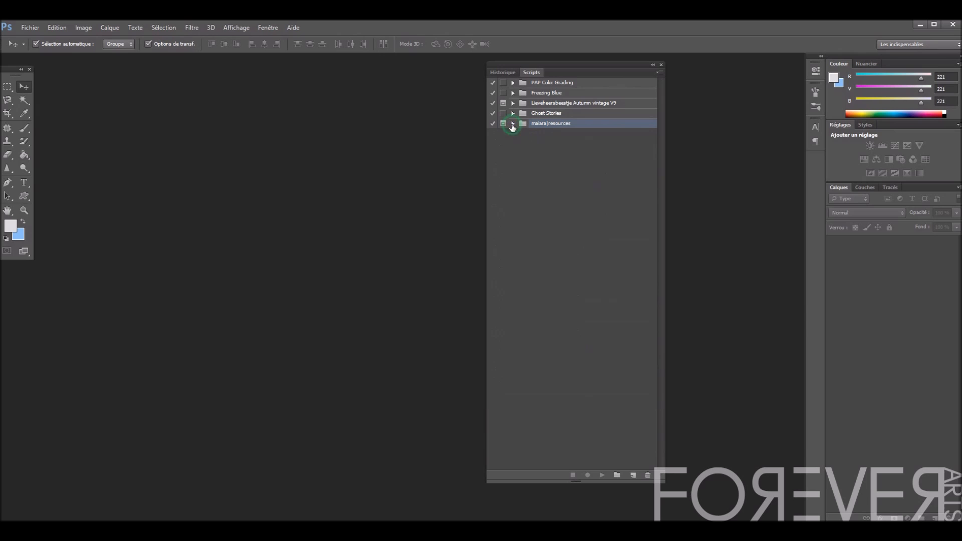
Open the photo caro-1.JPG and move the Scripts list aside
{"action": "left_click", "coordinate": [25, 28]}
{"action": "left_click", "coordinate": [38, 48]}
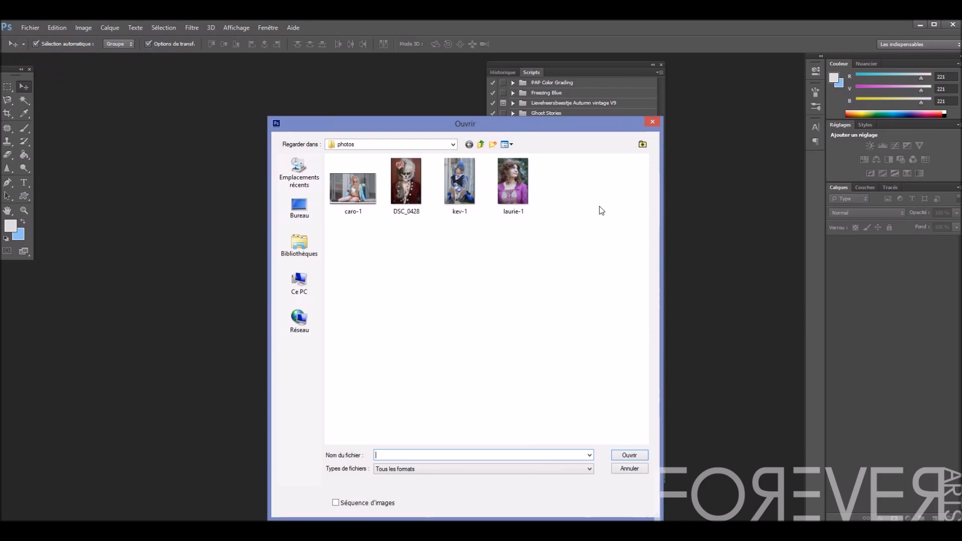
{"action": "left_click", "coordinate": [357, 196]}
{"action": "double_click", "coordinate": [357, 197]}
{"action": "left_click_drag", "start_coordinate": [616, 68], "coordinate": [707, 77]}
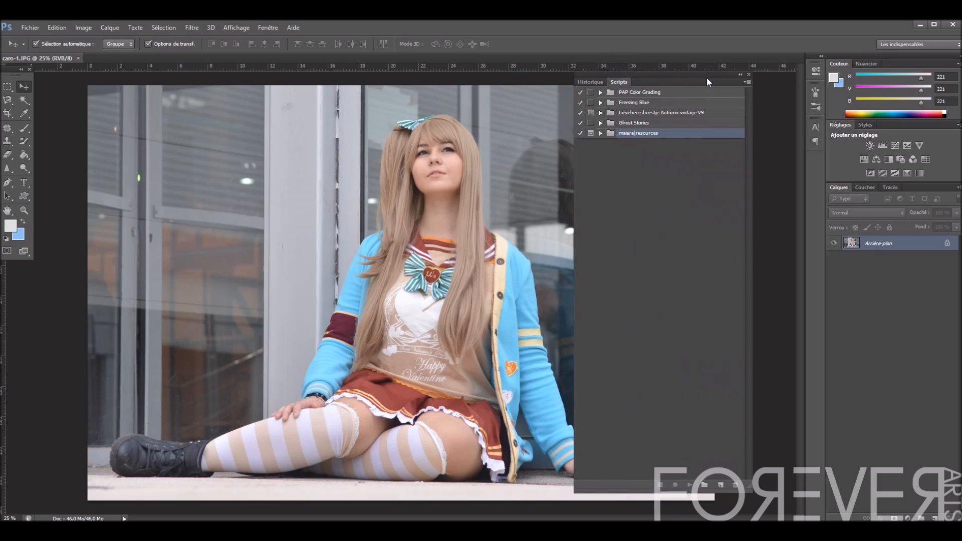
Convert the locked Arrière-plan layer of caro-1.JPG into a regular layer and shift the Scripts list off the subject
{"action": "double_click", "coordinate": [917, 244]}
{"action": "left_click", "coordinate": [590, 173]}
{"action": "left_click_drag", "start_coordinate": [646, 76], "coordinate": [700, 74]}
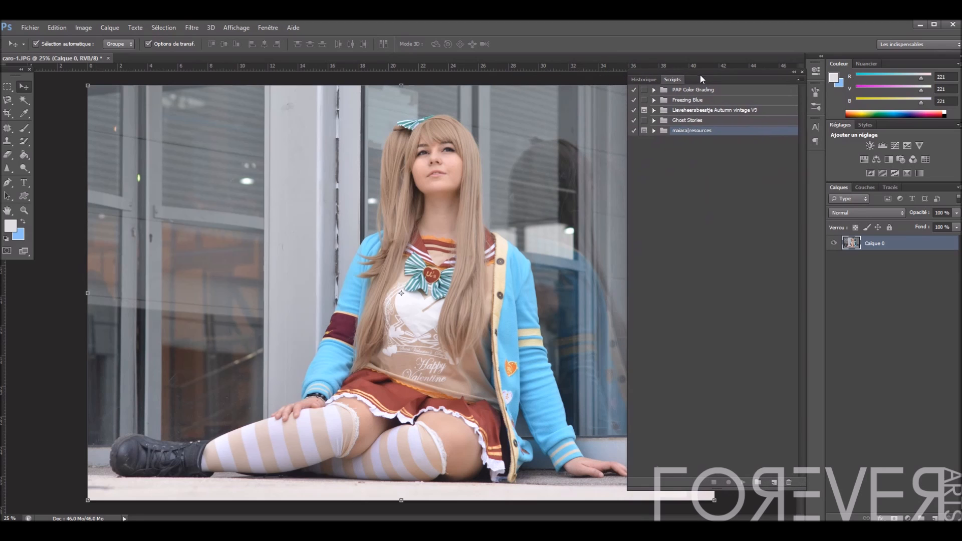
Run 1- Action 30 on the photo, stop it at the missing Gradient Fill 1 layer, and collapse the Scripts list
{"action": "left_click", "coordinate": [653, 130]}
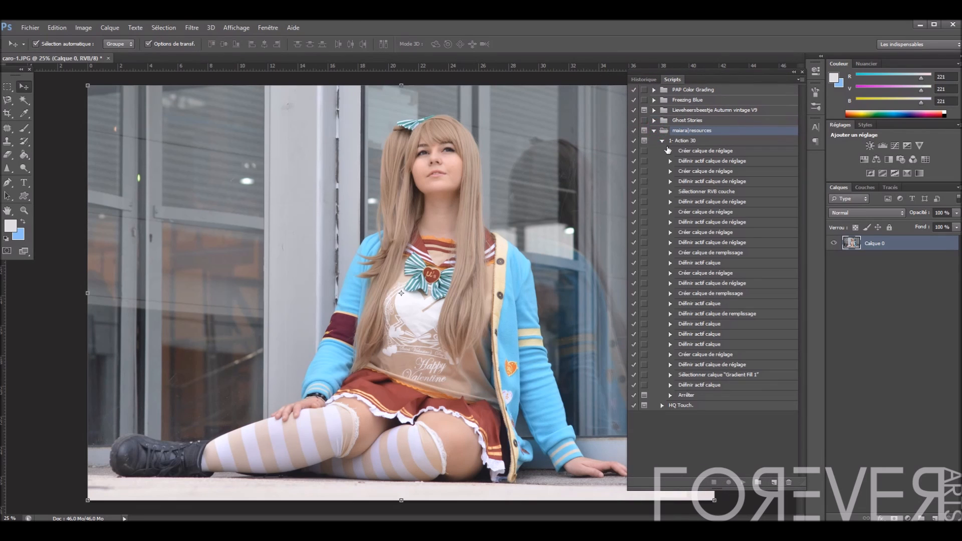
{"action": "left_click", "coordinate": [680, 142]}
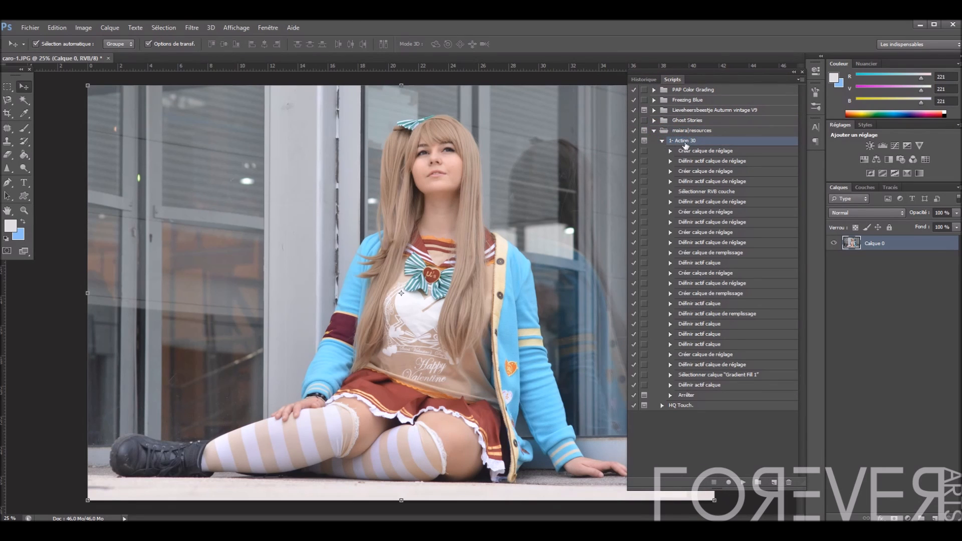
{"action": "left_click", "coordinate": [662, 141]}
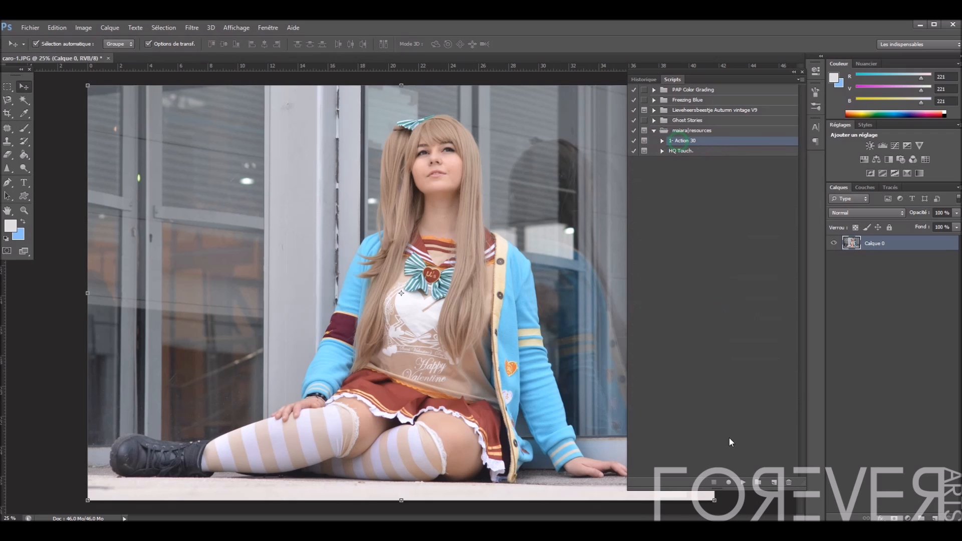
{"action": "left_click", "coordinate": [742, 483]}
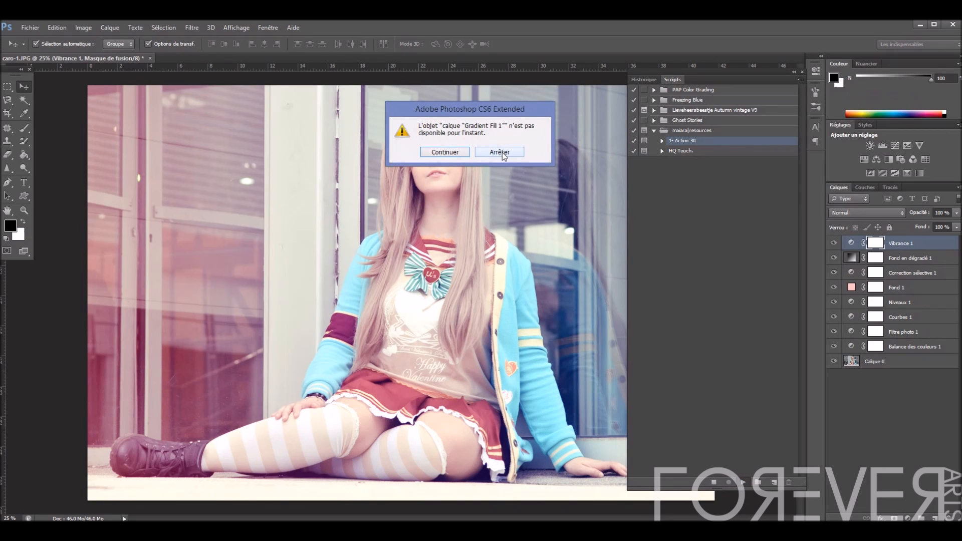
{"action": "left_click_drag", "start_coordinate": [496, 110], "coordinate": [394, 203]}
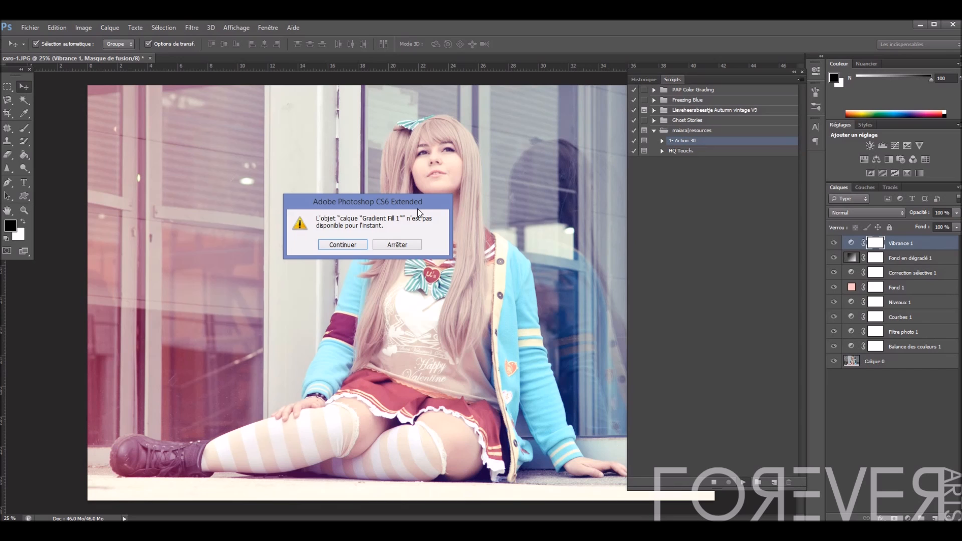
{"action": "left_click", "coordinate": [395, 248]}
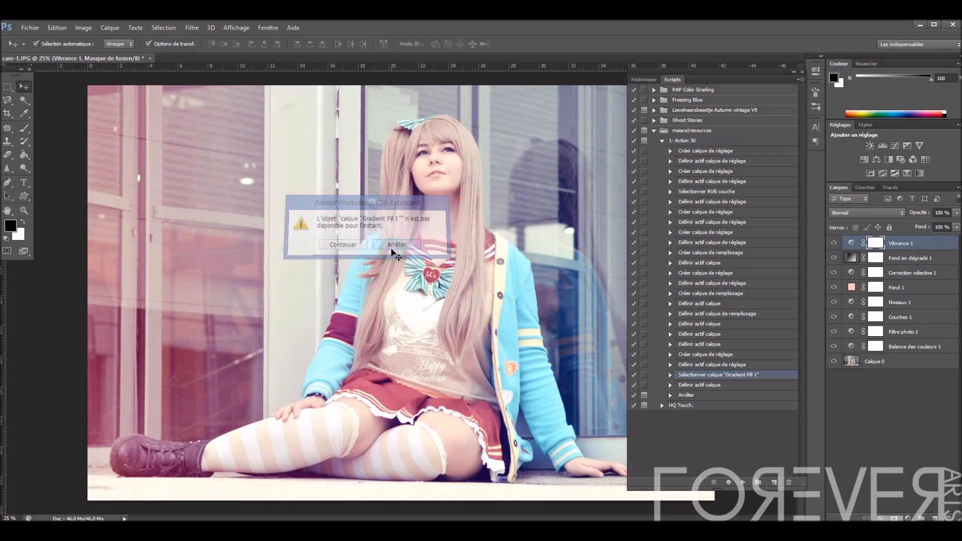
{"action": "left_click", "coordinate": [662, 141]}
{"action": "left_click", "coordinate": [793, 72]}
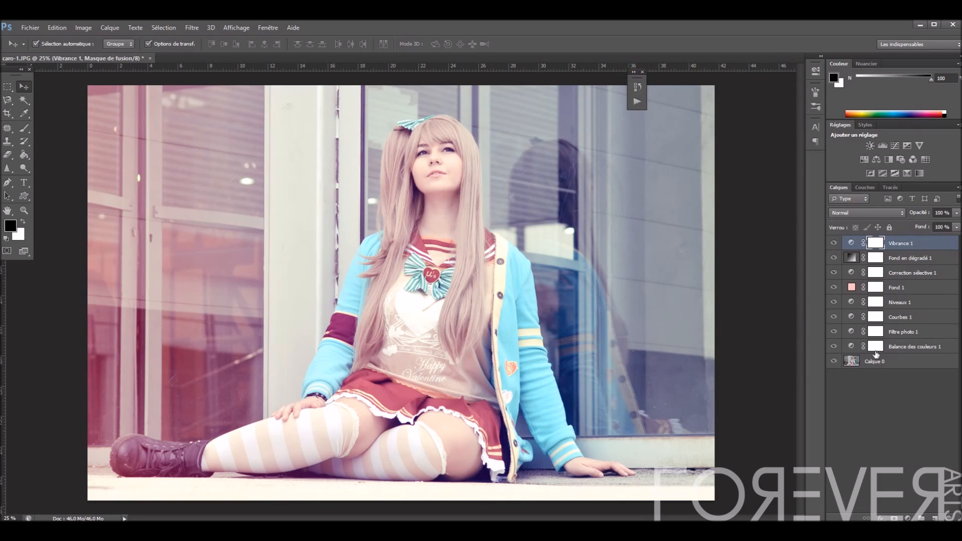
Hide and show the generated adjustment layers together to compare the photo with and without the effect
{"action": "left_click", "coordinate": [834, 347]}
{"action": "left_click_drag", "start_coordinate": [833, 350], "coordinate": [832, 248]}
{"action": "left_click", "coordinate": [834, 346]}
{"action": "left_click_drag", "start_coordinate": [831, 336], "coordinate": [831, 244]}
Select the Fond en dégradé 1 layer and toggle its visibility to examine its effect on the photo
{"action": "left_click", "coordinate": [906, 258]}
{"action": "left_click", "coordinate": [834, 258]}
{"action": "left_click", "coordinate": [834, 258]}
{"action": "left_click", "coordinate": [834, 258]}
{"action": "left_click", "coordinate": [834, 258]}
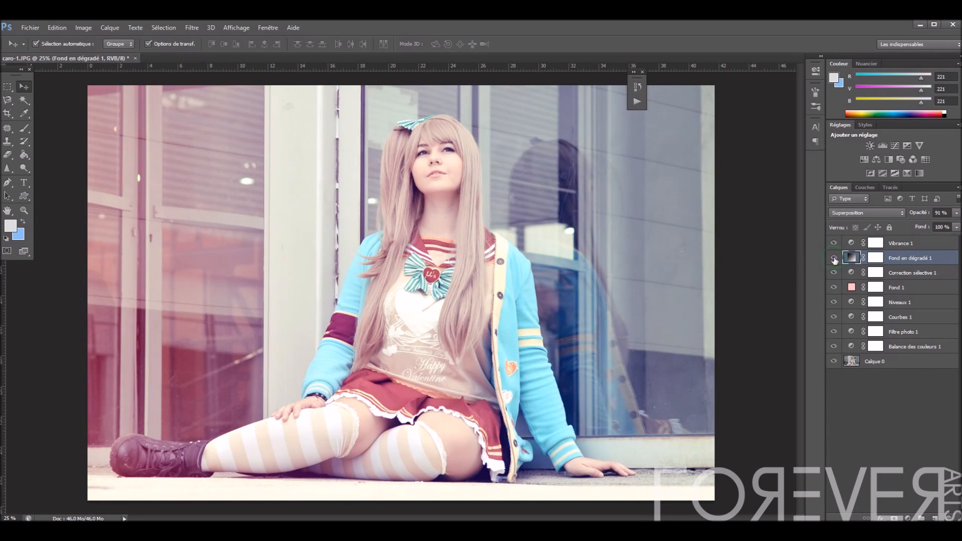
Lower the opacity of the Fond en dégradé 1 layer to 66 %
{"action": "left_click", "coordinate": [956, 213]}
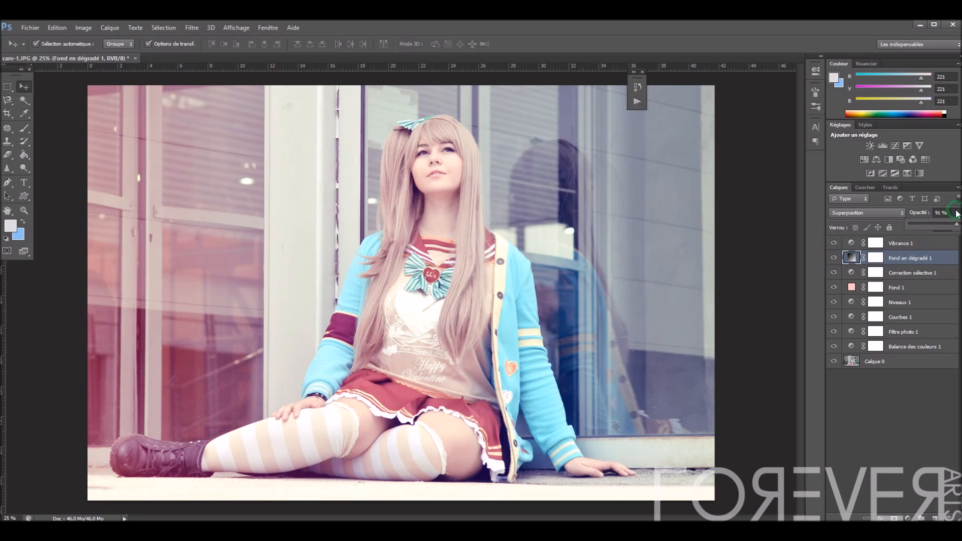
{"action": "left_click_drag", "start_coordinate": [954, 226], "coordinate": [944, 231]}
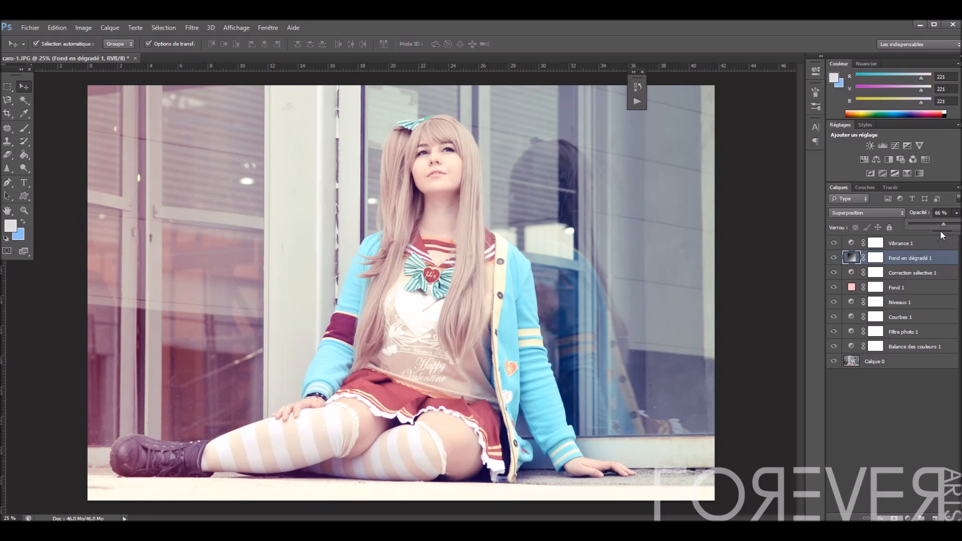
{"action": "left_click", "coordinate": [919, 258]}
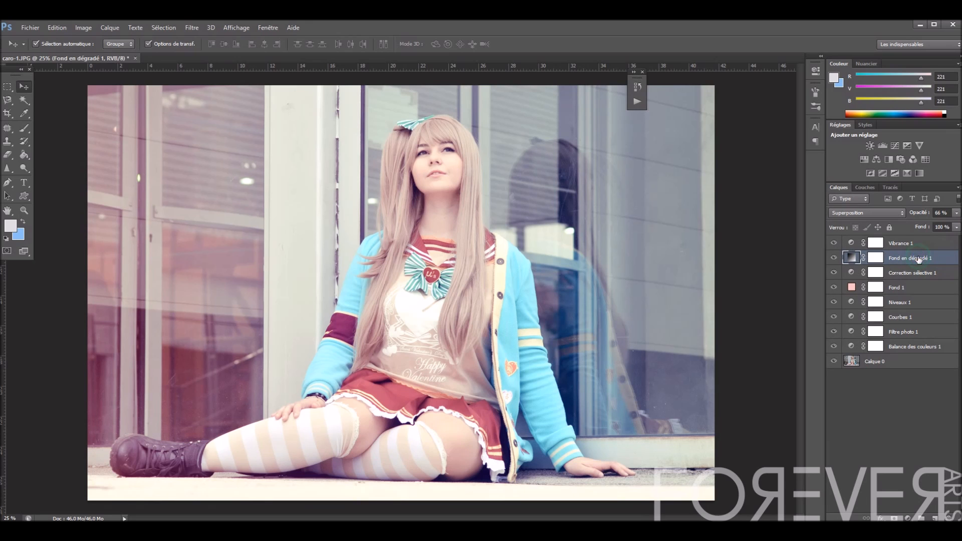
Close caro-1.JPG without saving and open the photo DSC_0428.JPG
{"action": "left_click", "coordinate": [135, 58]}
{"action": "key", "text": "n"}
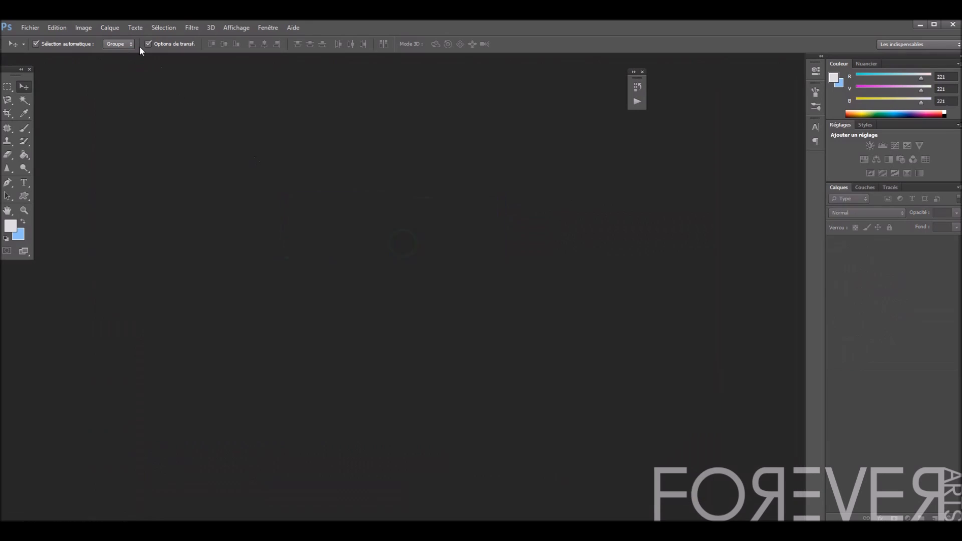
{"action": "left_click", "coordinate": [28, 27]}
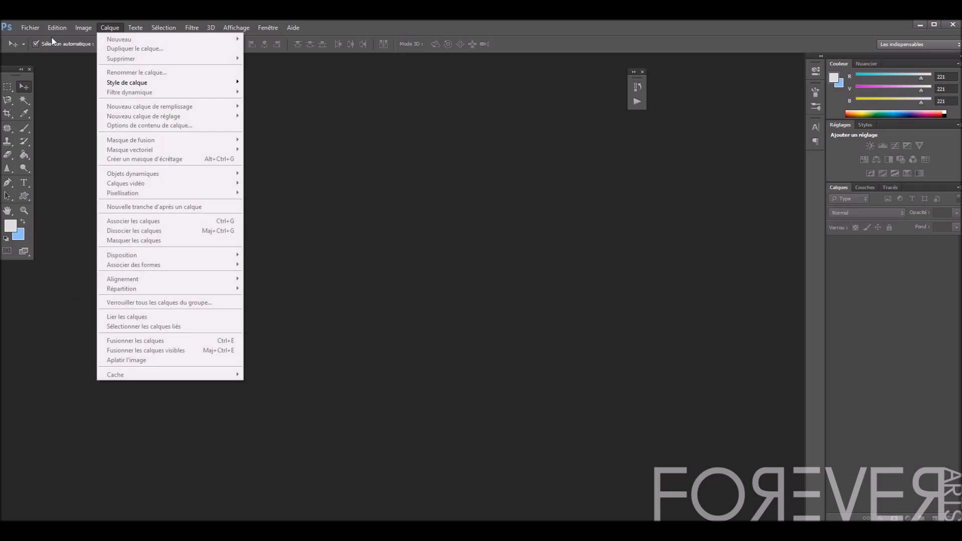
{"action": "left_click", "coordinate": [35, 48]}
{"action": "double_click", "coordinate": [392, 185]}
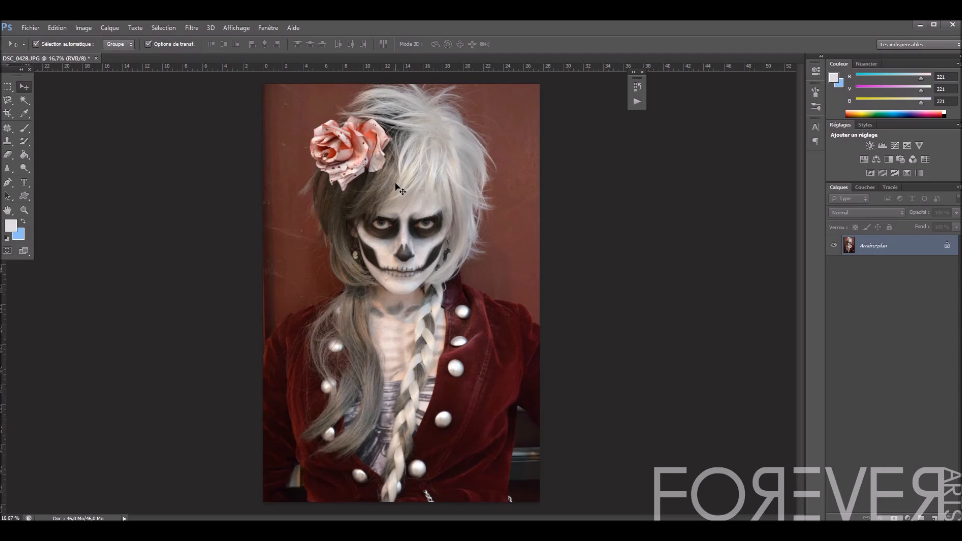
Convert the locked Arrière-plan layer of DSC_0428.JPG into a regular layer
{"action": "double_click", "coordinate": [908, 246]}
{"action": "left_click", "coordinate": [592, 173]}
Show the Scripts panel, expand the Ghost Stories action set and move the panel clear of the photo
{"action": "left_click", "coordinate": [268, 27]}
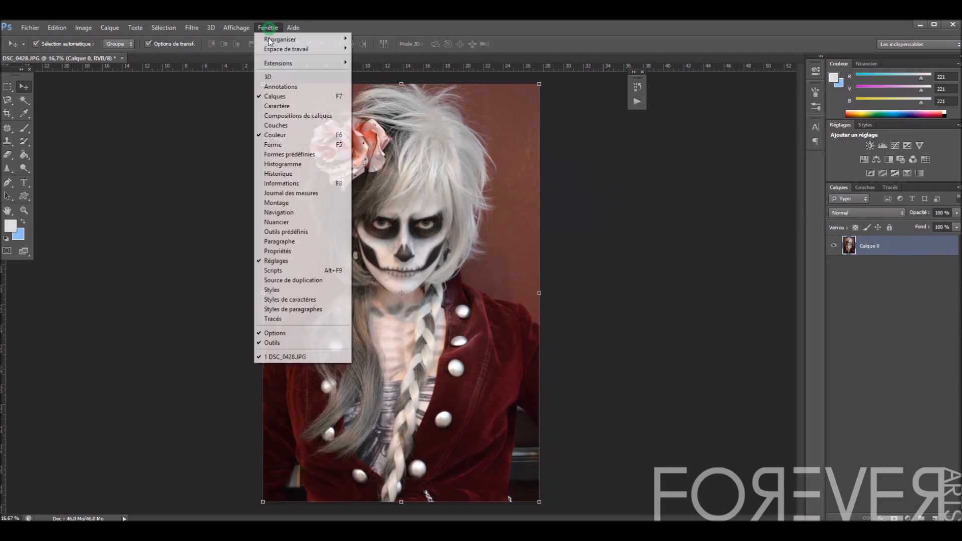
{"action": "left_click", "coordinate": [291, 271]}
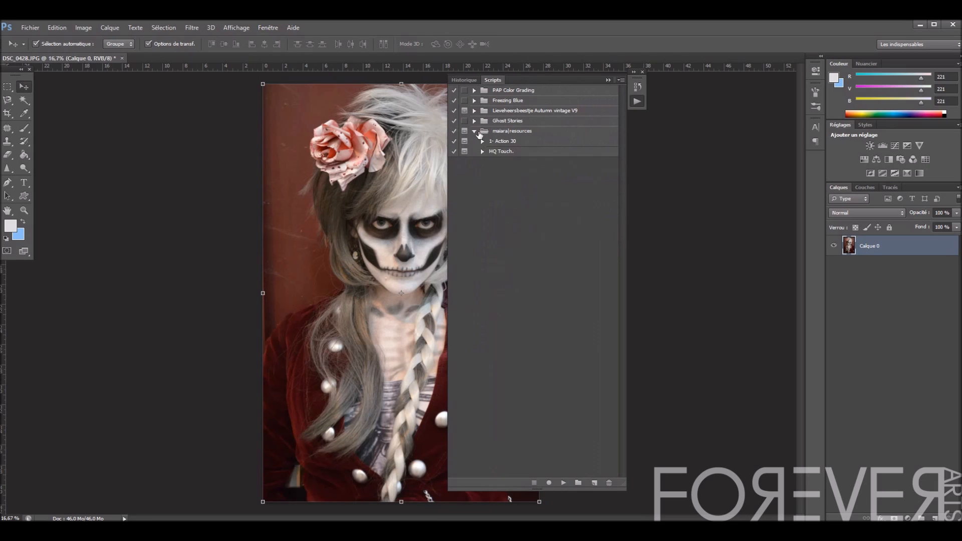
{"action": "left_click", "coordinate": [474, 121]}
{"action": "left_click", "coordinate": [479, 124]}
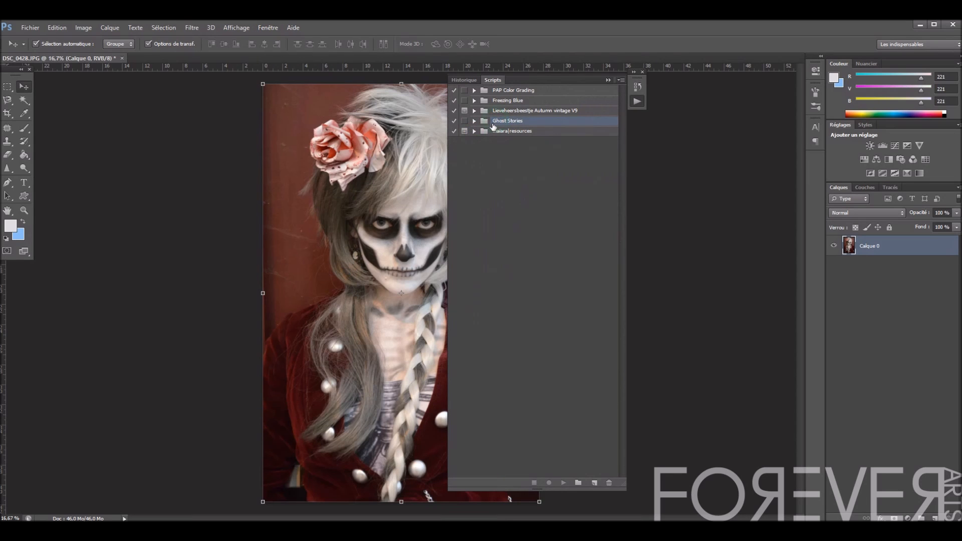
{"action": "left_click", "coordinate": [475, 122]}
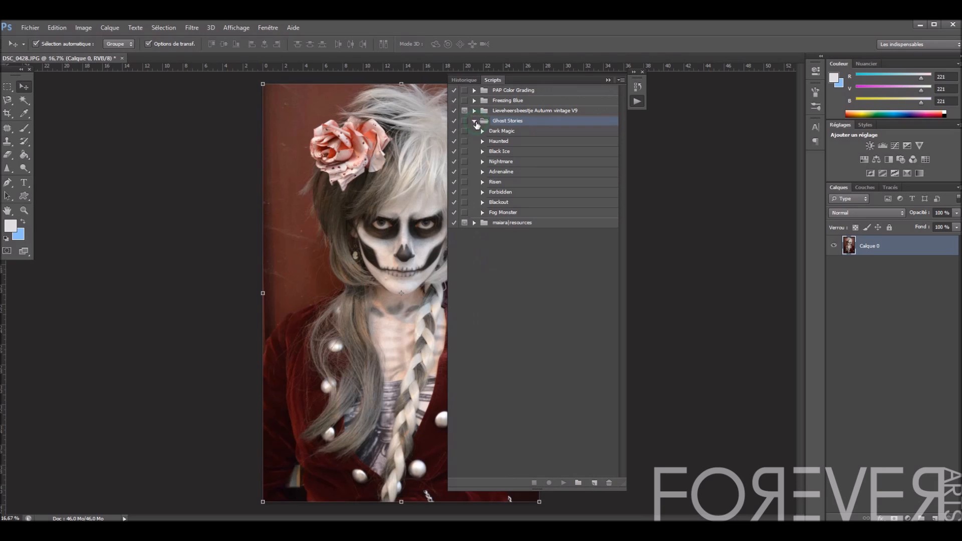
{"action": "left_click_drag", "start_coordinate": [553, 83], "coordinate": [671, 92]}
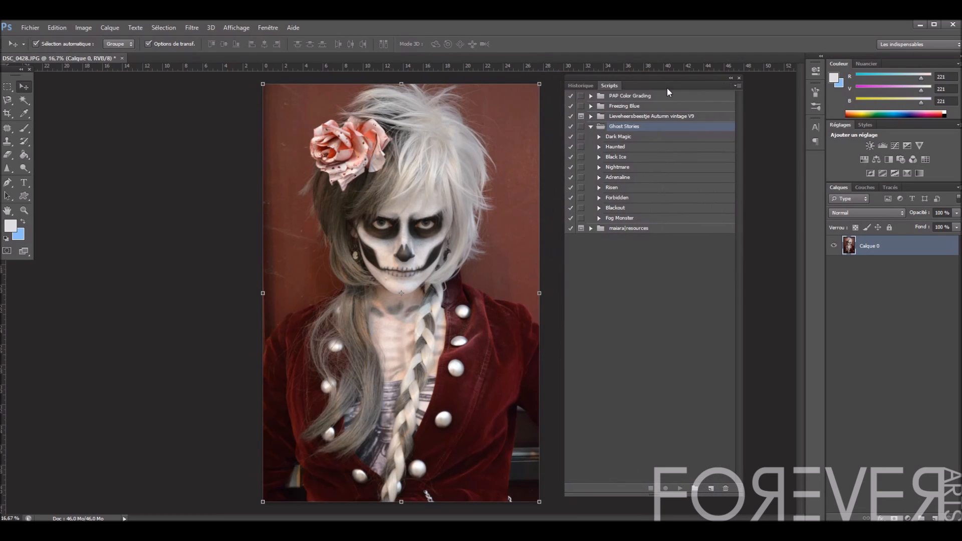
Run the Dark Magic action from the Ghost Stories set on the photo DSC_0428.JPG
{"action": "left_click", "coordinate": [648, 137]}
{"action": "left_click", "coordinate": [645, 147]}
{"action": "left_click", "coordinate": [643, 158]}
{"action": "left_click", "coordinate": [642, 169]}
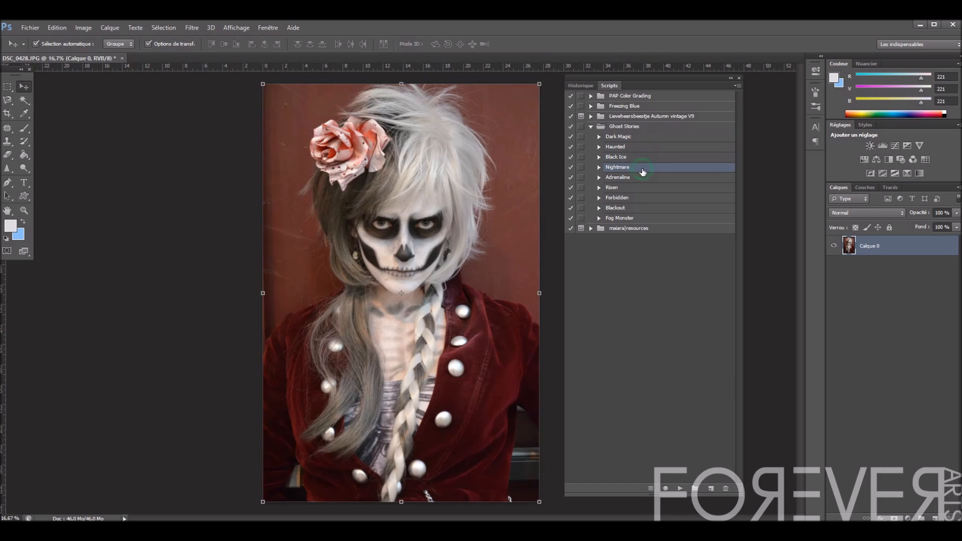
{"action": "left_click", "coordinate": [630, 137]}
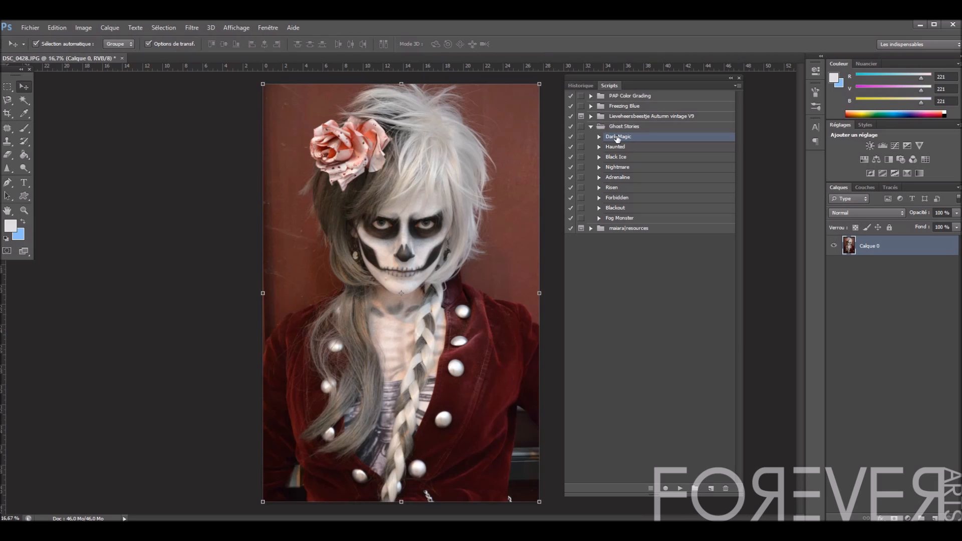
{"action": "left_click", "coordinate": [599, 137]}
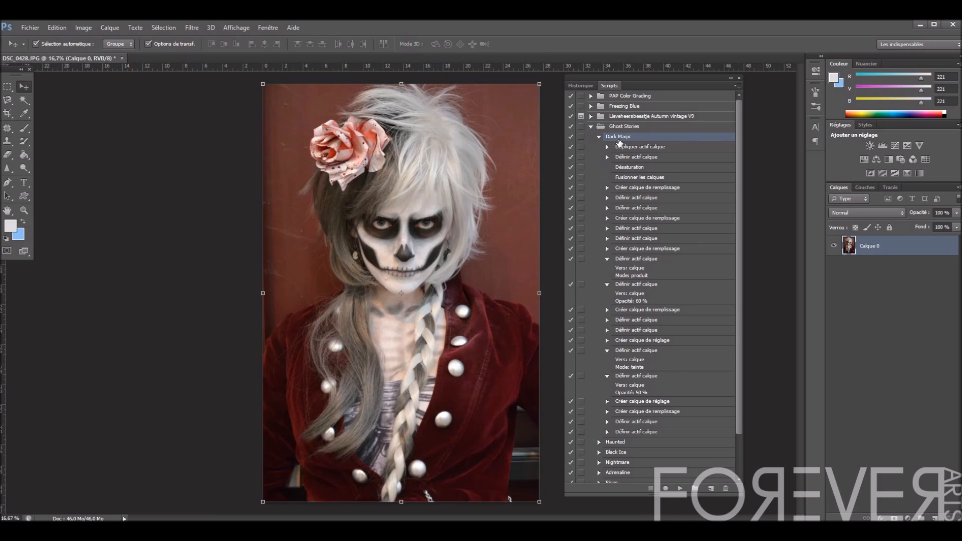
{"action": "left_click", "coordinate": [679, 488]}
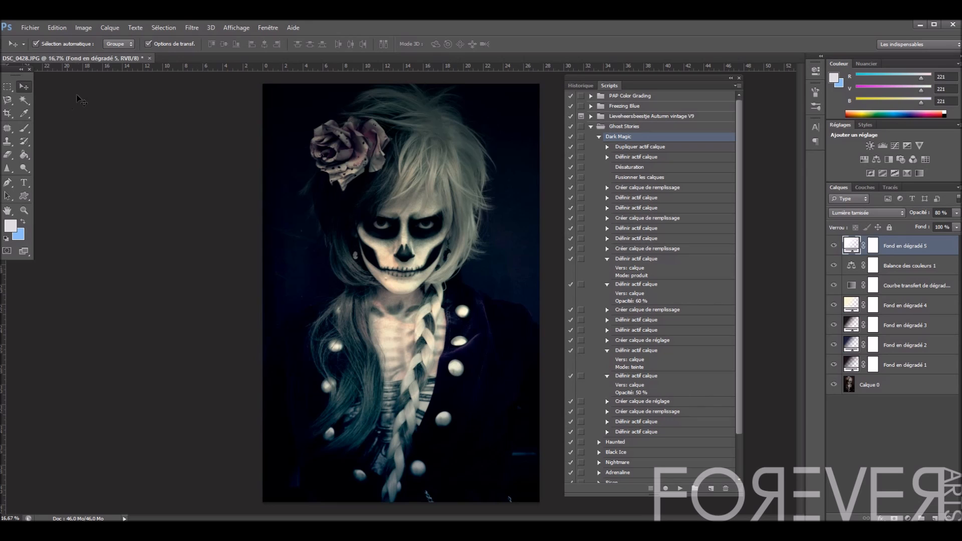
Close DSC_0428.JPG without saving and open the photo laurie-1.JPG
{"action": "left_click", "coordinate": [149, 58]}
{"action": "left_click", "coordinate": [396, 244]}
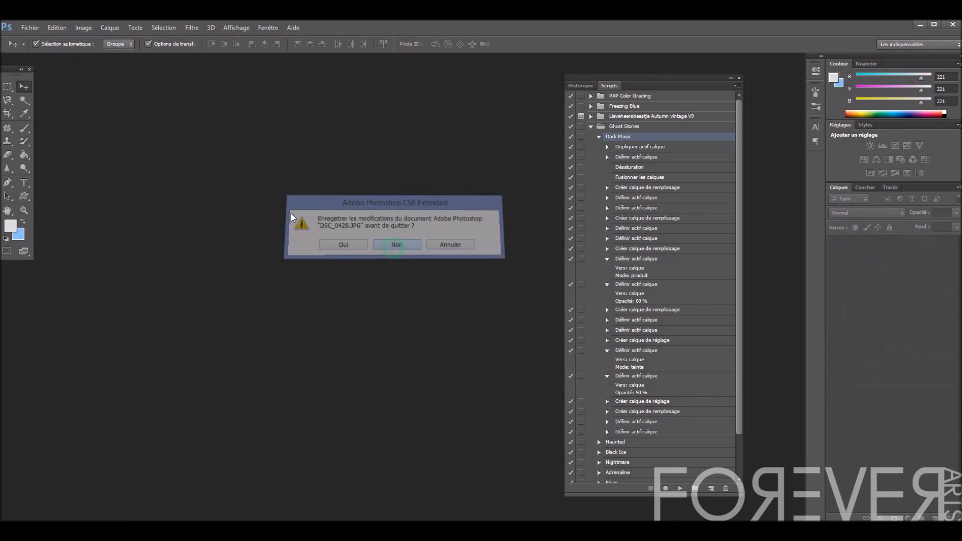
{"action": "left_click", "coordinate": [30, 27]}
{"action": "left_click", "coordinate": [42, 49]}
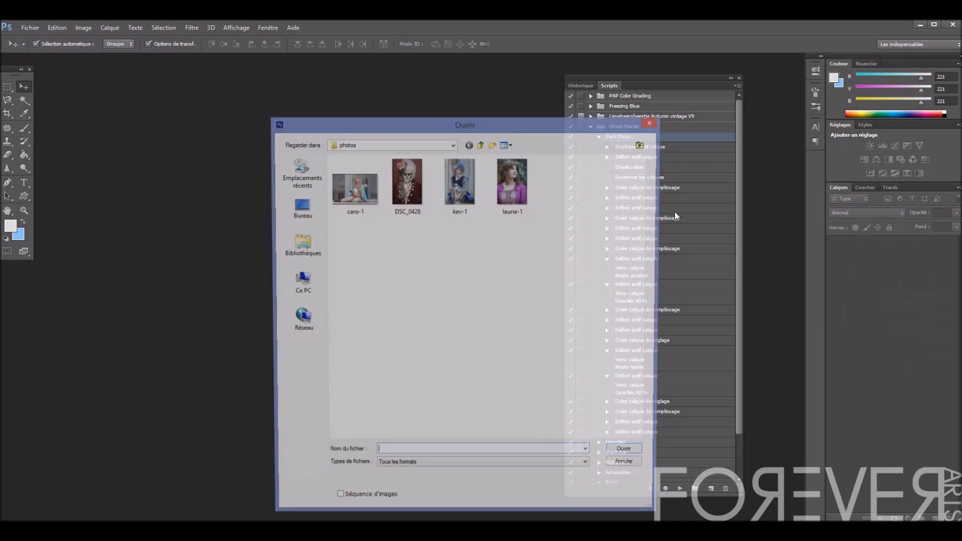
{"action": "double_click", "coordinate": [511, 191]}
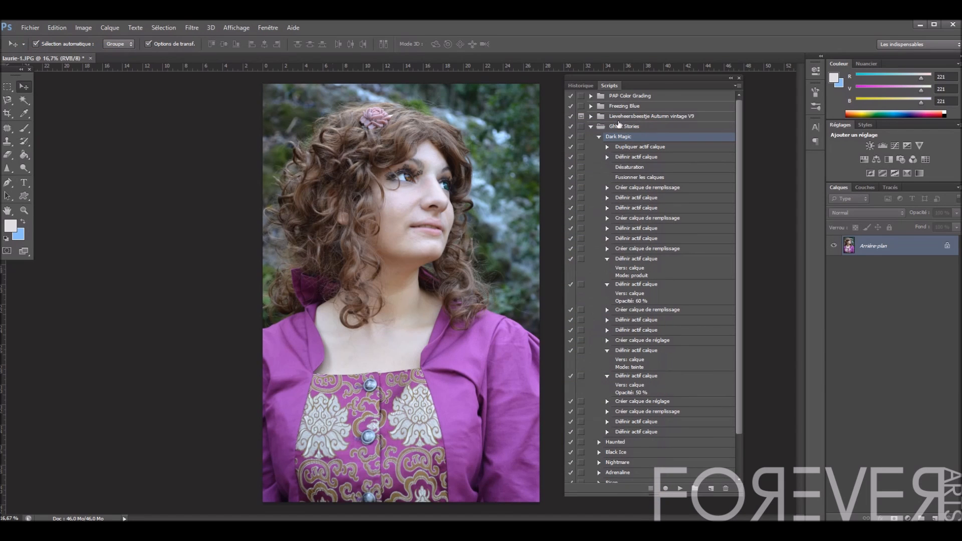
Collapse the Dark Magic action and the Ghost Stories set, and shift the Scripts panel slightly away from the photo
{"action": "left_click", "coordinate": [598, 136]}
{"action": "left_click", "coordinate": [590, 126]}
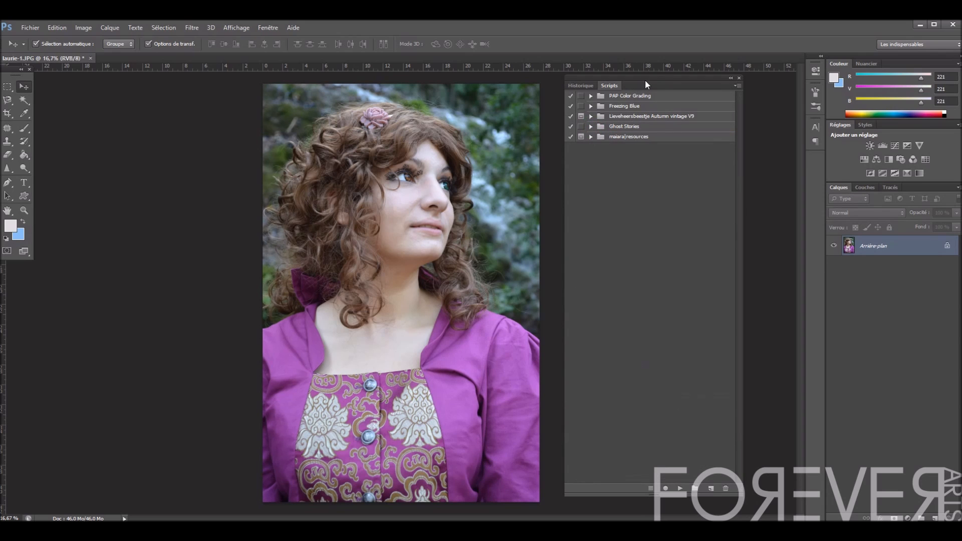
{"action": "left_click_drag", "start_coordinate": [645, 79], "coordinate": [659, 77]}
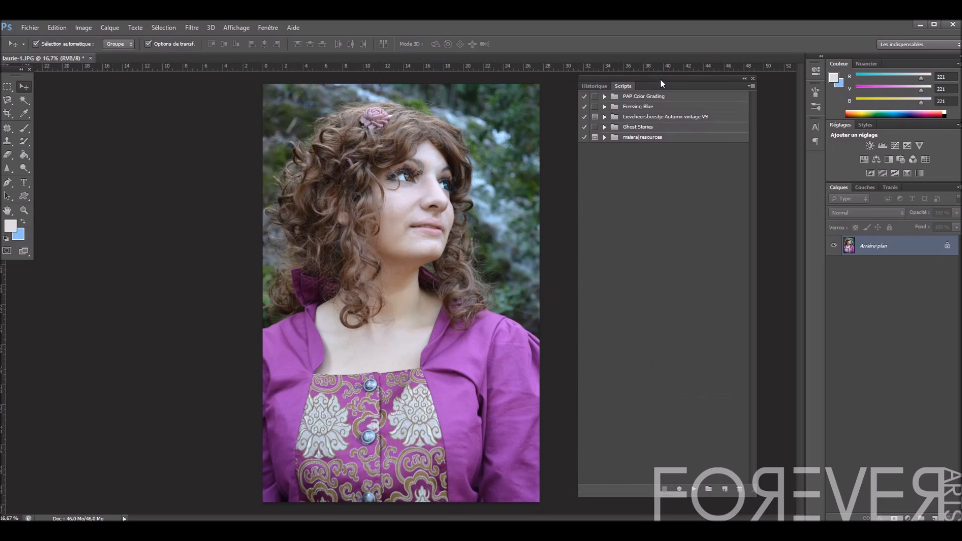
Load the amatorka_action_2_by_amatorka-d202xxb(1) file from the free folder and run its Amatorka Action 2 on the photo
{"action": "left_click", "coordinate": [751, 86]}
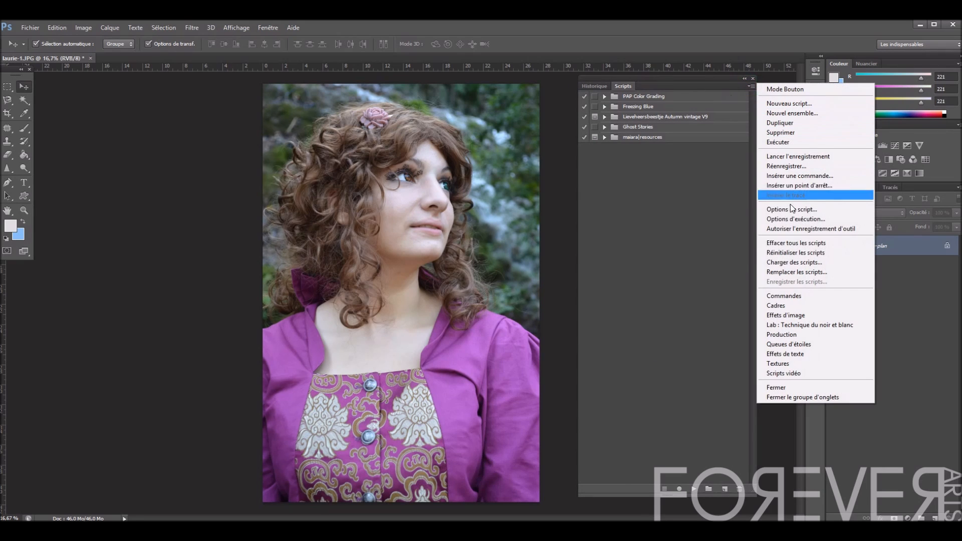
{"action": "left_click", "coordinate": [805, 262]}
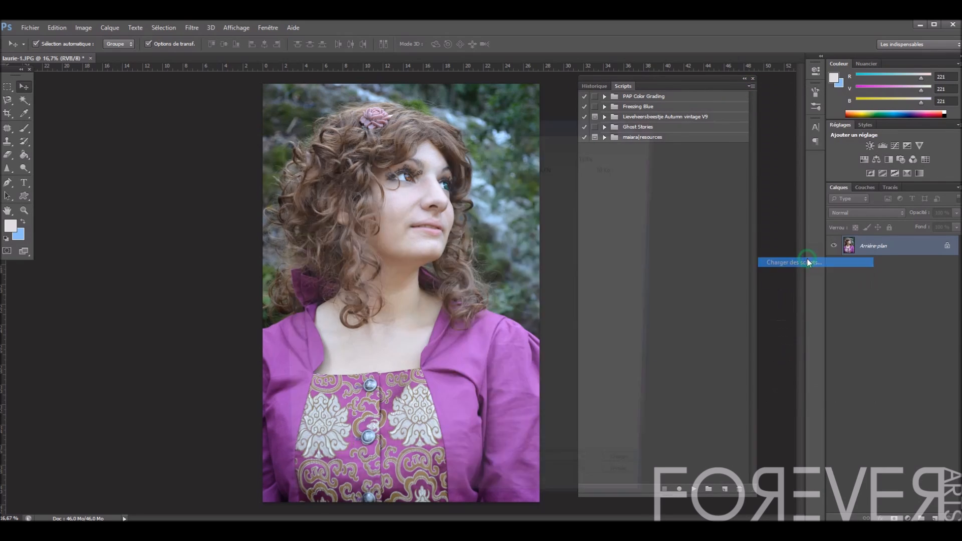
{"action": "left_click", "coordinate": [449, 142]}
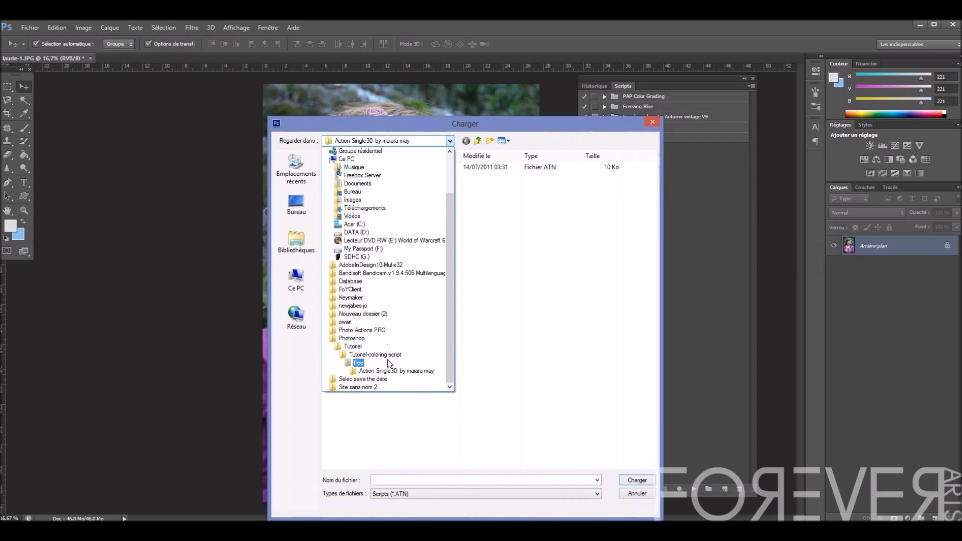
{"action": "left_click", "coordinate": [377, 342]}
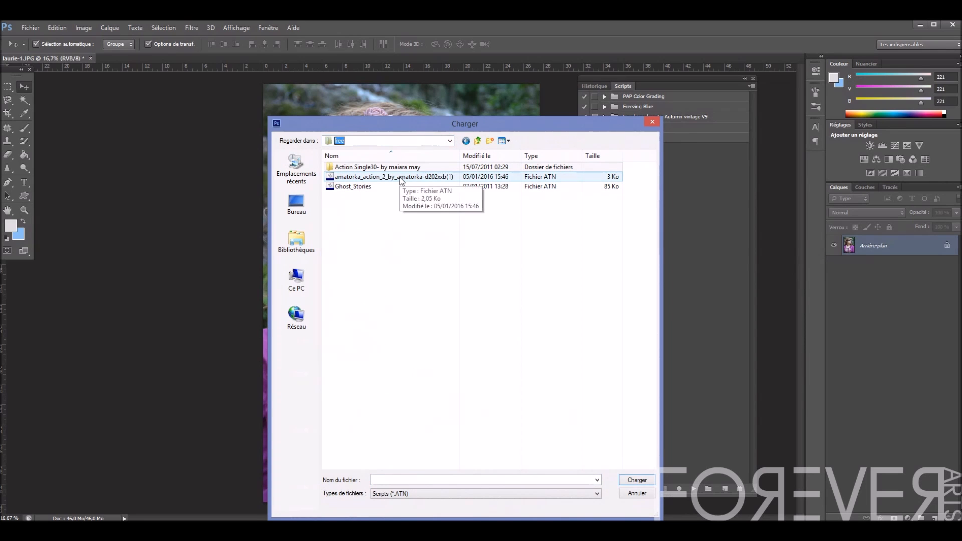
{"action": "double_click", "coordinate": [401, 177]}
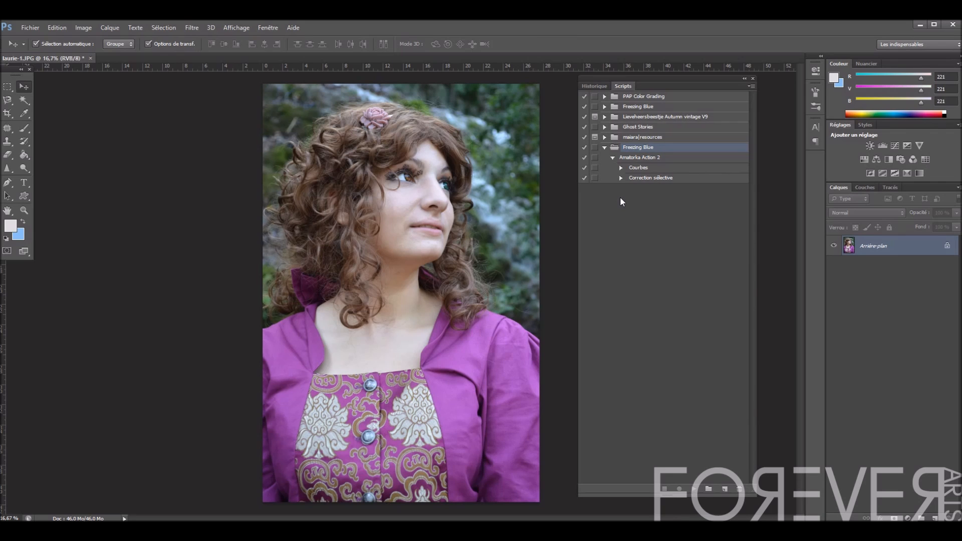
{"action": "left_click", "coordinate": [656, 158]}
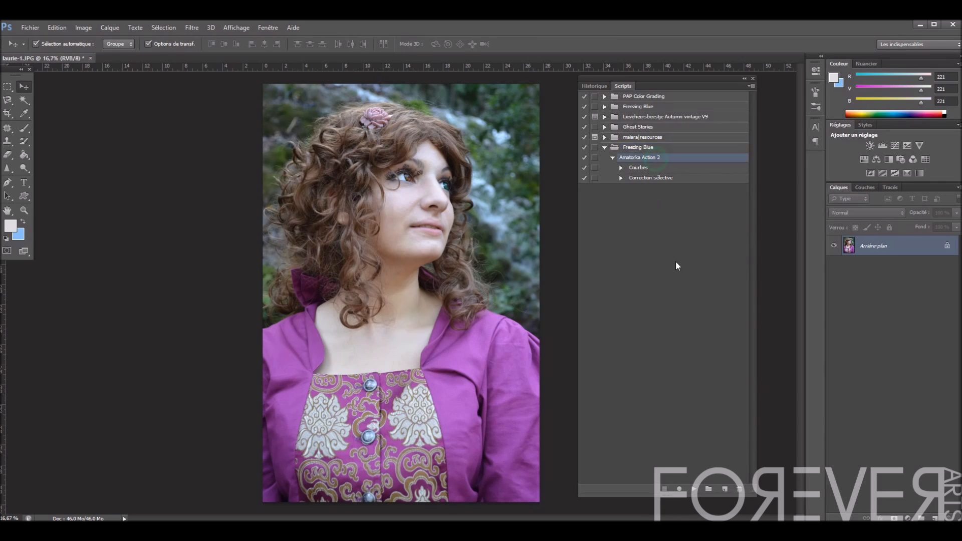
{"action": "left_click", "coordinate": [693, 490]}
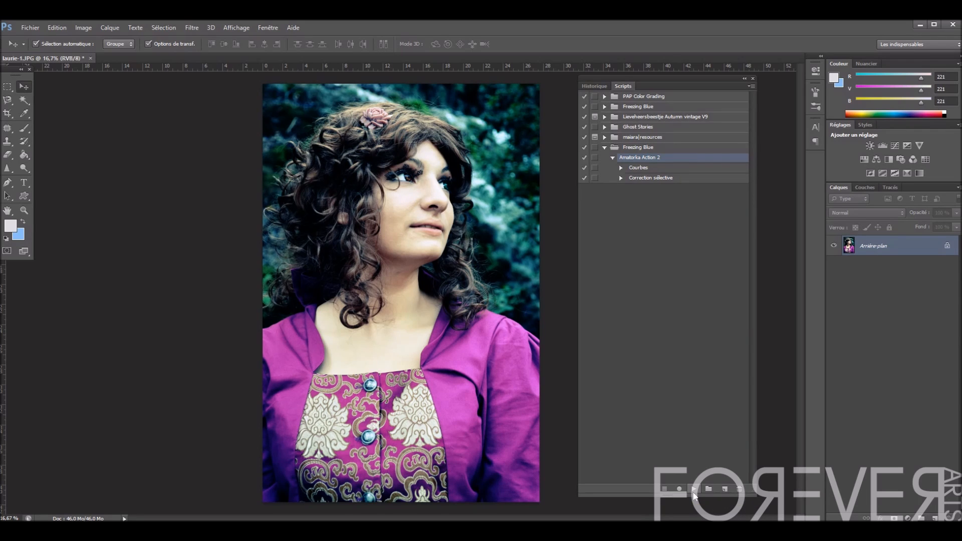
Close laurie-1.JPG without saving and reopen the original laurie-1.JPG photo
{"action": "left_click", "coordinate": [91, 58]}
{"action": "left_click", "coordinate": [398, 245]}
{"action": "left_click", "coordinate": [30, 27]}
{"action": "left_click", "coordinate": [31, 45]}
{"action": "left_click", "coordinate": [494, 191]}
{"action": "double_click", "coordinate": [494, 191]}
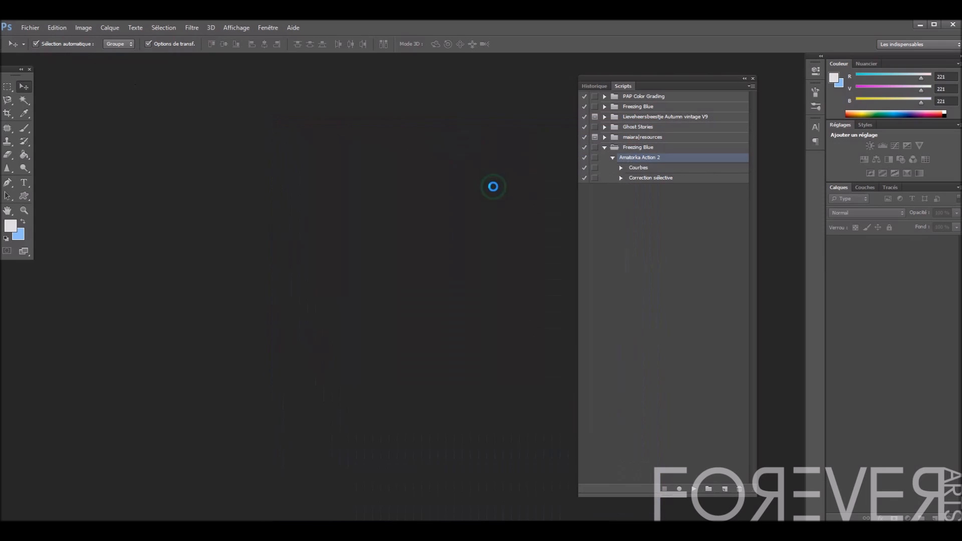
Create a new document with the default settings, paste the graded portrait into it and flatten the image
{"action": "left_click", "coordinate": [30, 27]}
{"action": "left_click", "coordinate": [34, 34]}
{"action": "key", "text": "Return"}
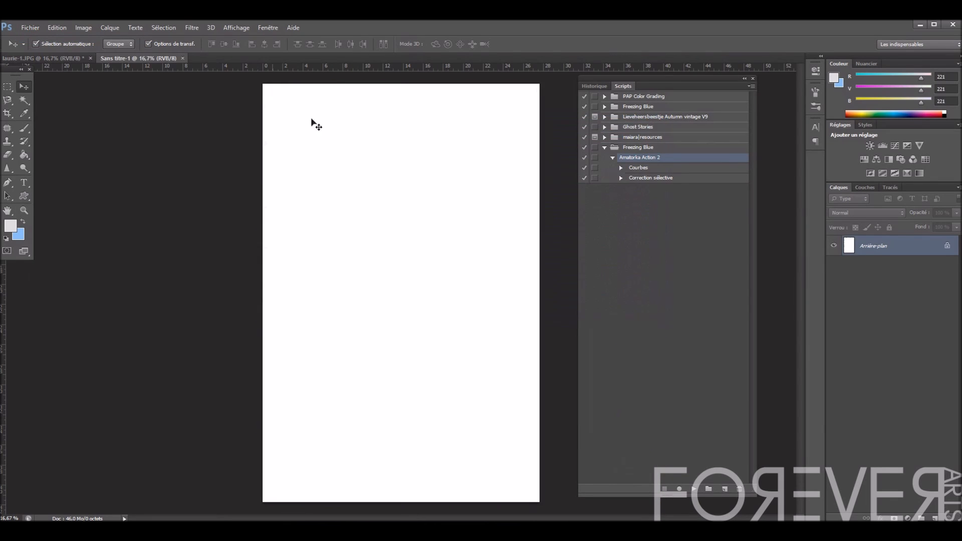
{"action": "key", "text": "ctrl+v"}
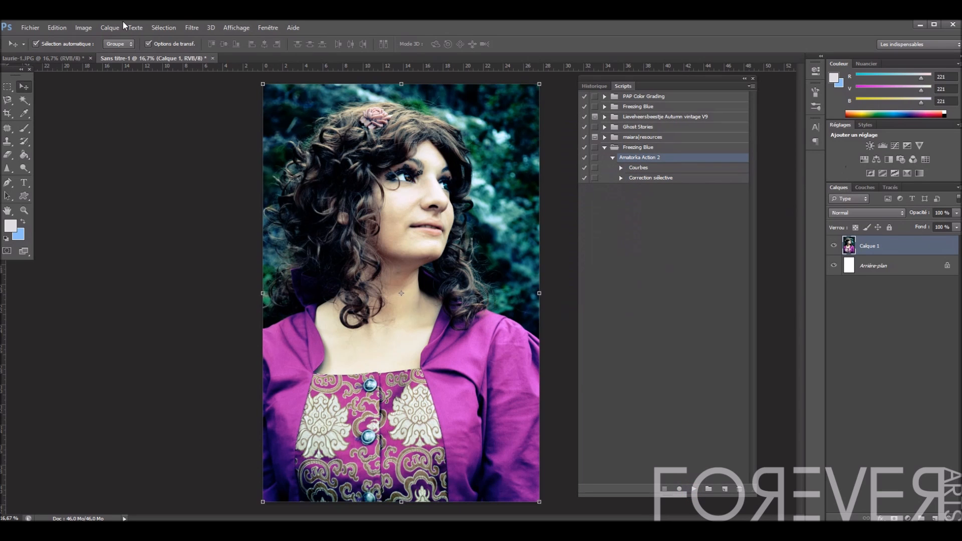
{"action": "left_click", "coordinate": [120, 28]}
{"action": "left_click", "coordinate": [158, 359]}
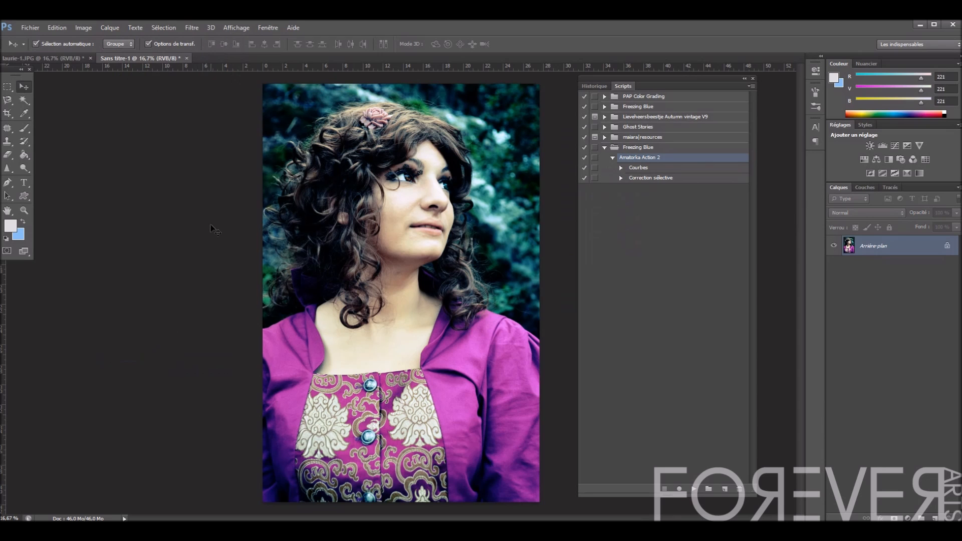
Paste the graded portrait as a layer above the original in laurie-1.JPG and lower its opacity to 79 %
{"action": "left_click", "coordinate": [59, 58]}
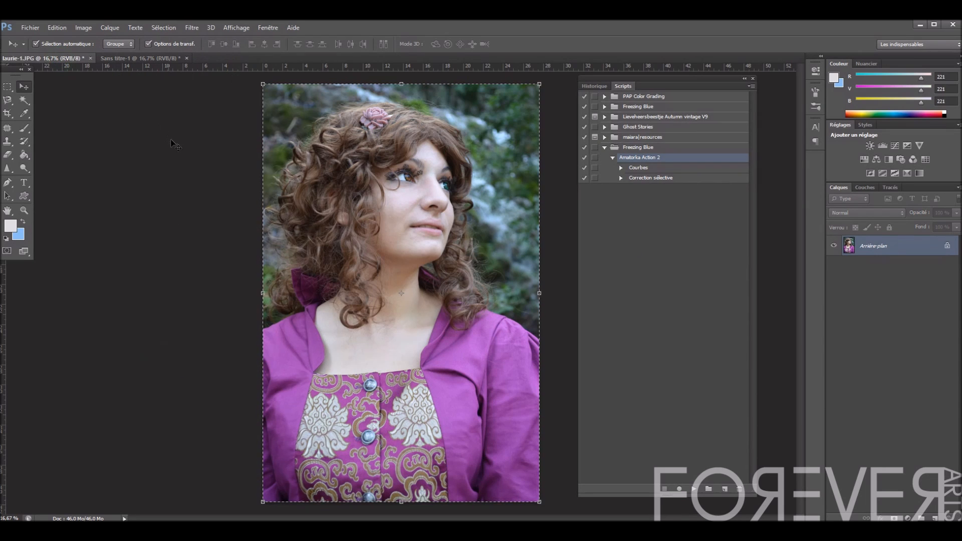
{"action": "key", "text": "ctrl+v"}
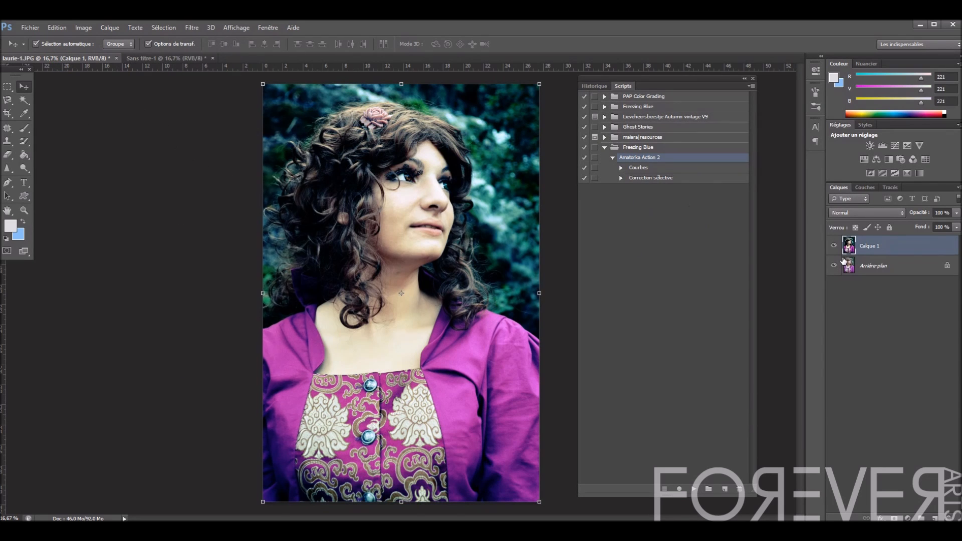
{"action": "left_click", "coordinate": [956, 212]}
{"action": "left_click_drag", "start_coordinate": [956, 225], "coordinate": [947, 227]}
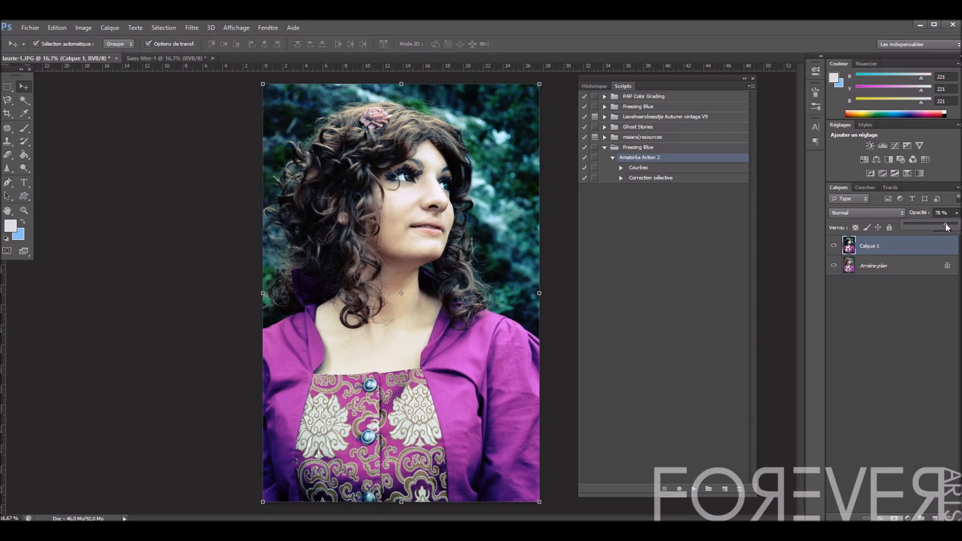
{"action": "left_click_drag", "start_coordinate": [947, 227], "coordinate": [947, 227]}
Add a Balance des couleurs adjustment layer above Calque 1 and shift the midtones slightly toward blue
{"action": "left_click", "coordinate": [880, 269]}
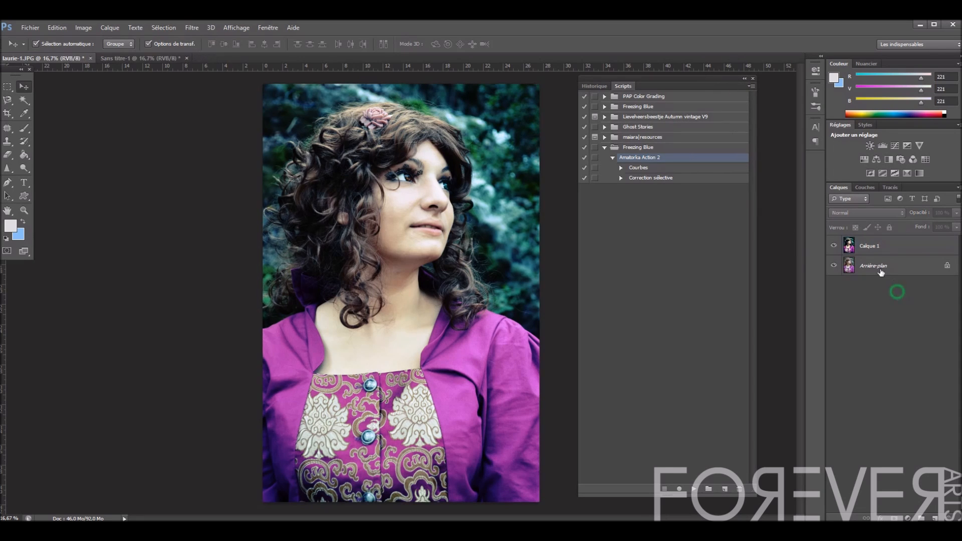
{"action": "left_click", "coordinate": [867, 245]}
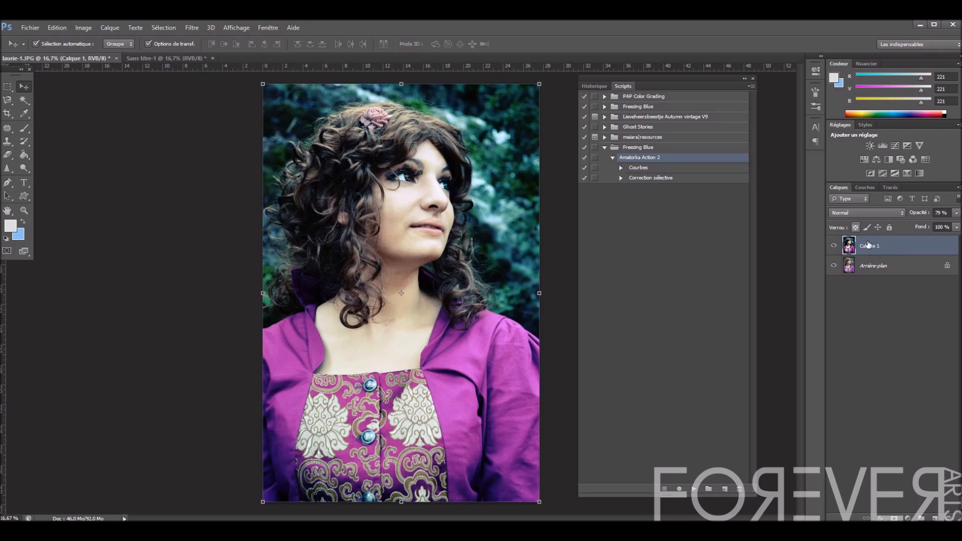
{"action": "left_click", "coordinate": [907, 517]}
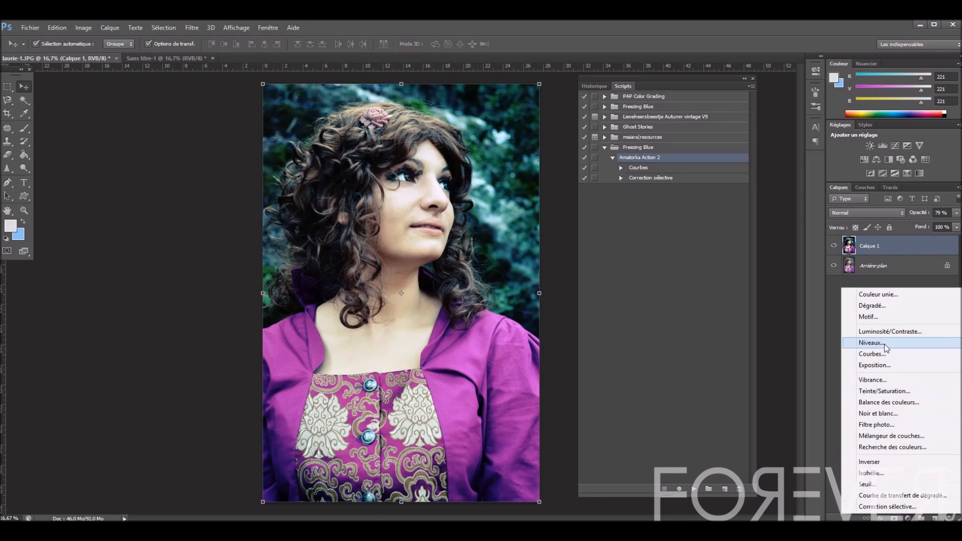
{"action": "left_click", "coordinate": [906, 402]}
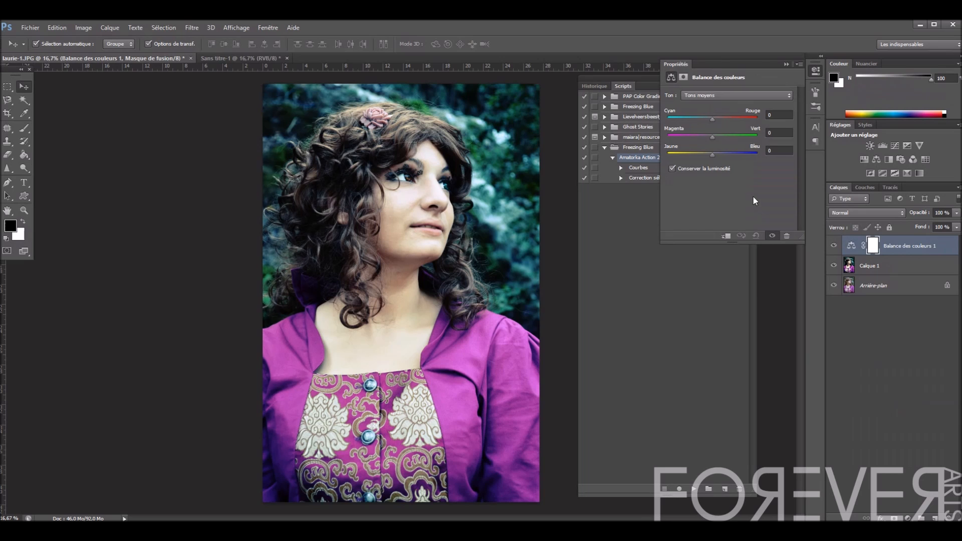
{"action": "left_click_drag", "start_coordinate": [711, 154], "coordinate": [714, 155]}
{"action": "left_click", "coordinate": [786, 64]}
Toggle the visibility of the Balance des couleurs 1 layer to compare the photo with and without it
{"action": "left_click", "coordinate": [834, 245]}
{"action": "left_click", "coordinate": [834, 245]}
{"action": "left_click", "coordinate": [834, 245]}
{"action": "left_click", "coordinate": [834, 244]}
Add an empty layer above the Balance des couleurs 1 layer and activate the Brush tool
{"action": "left_click", "coordinate": [904, 246]}
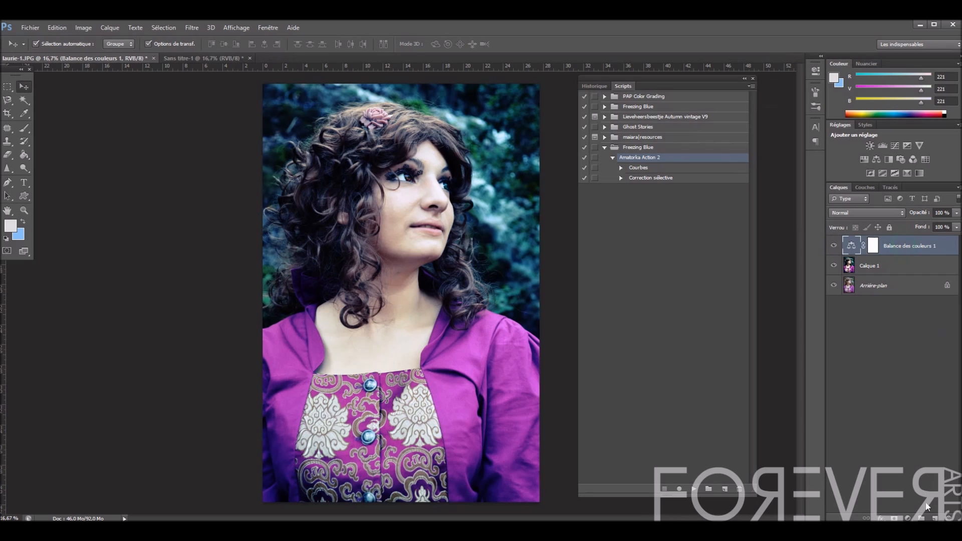
{"action": "left_click", "coordinate": [934, 518]}
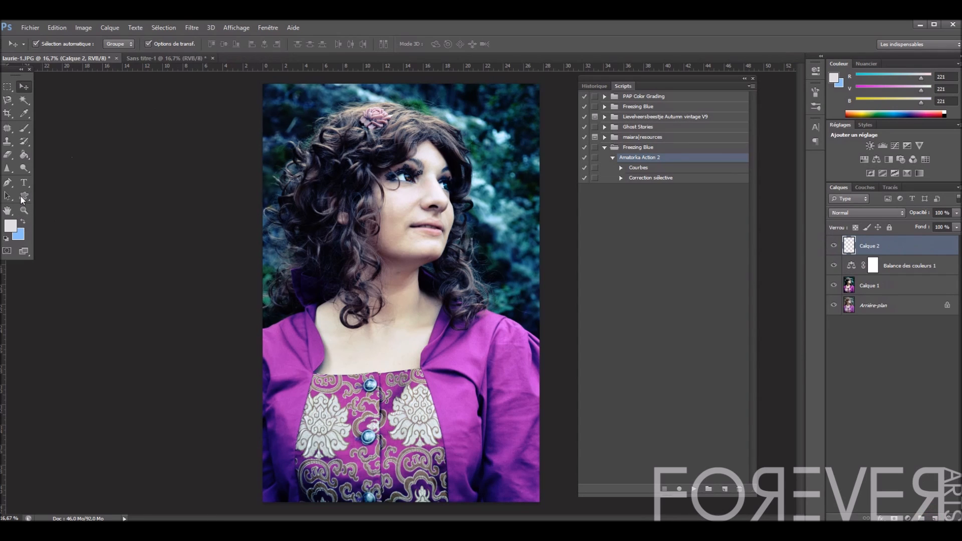
{"action": "left_click", "coordinate": [24, 128]}
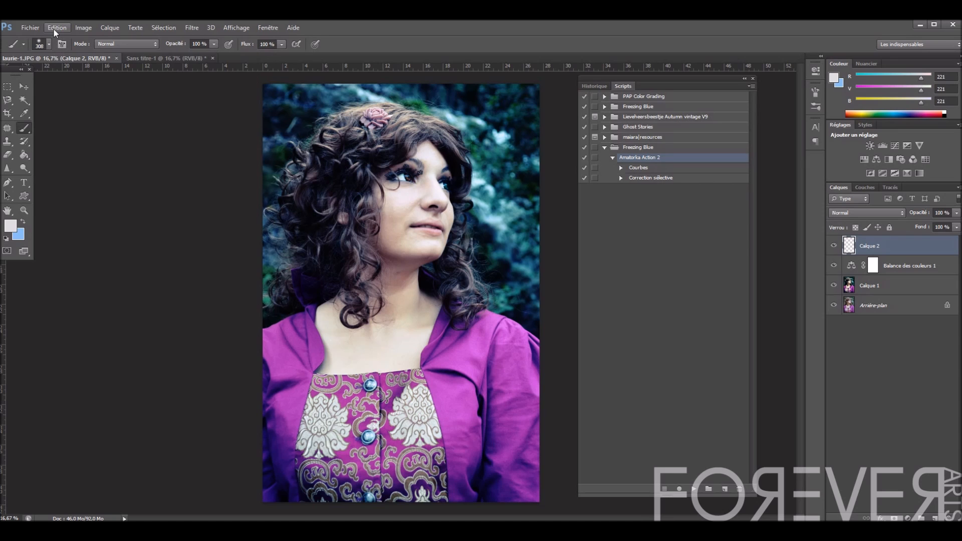
Set the foreground colour to a very light grey (RGB 234, 234, 233) and paint over the face and neck on Calque 2
{"action": "left_click", "coordinate": [11, 226]}
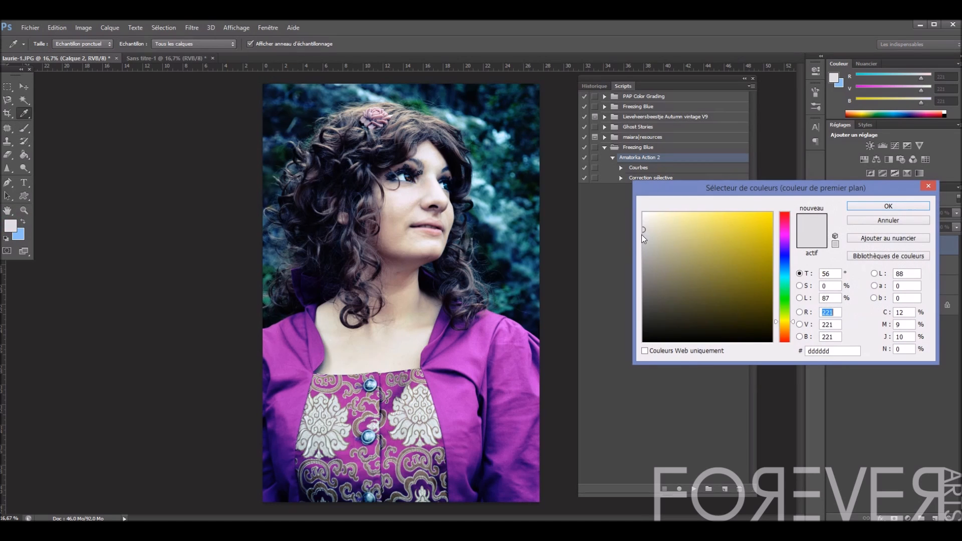
{"action": "left_click", "coordinate": [643, 221]}
{"action": "left_click", "coordinate": [851, 207]}
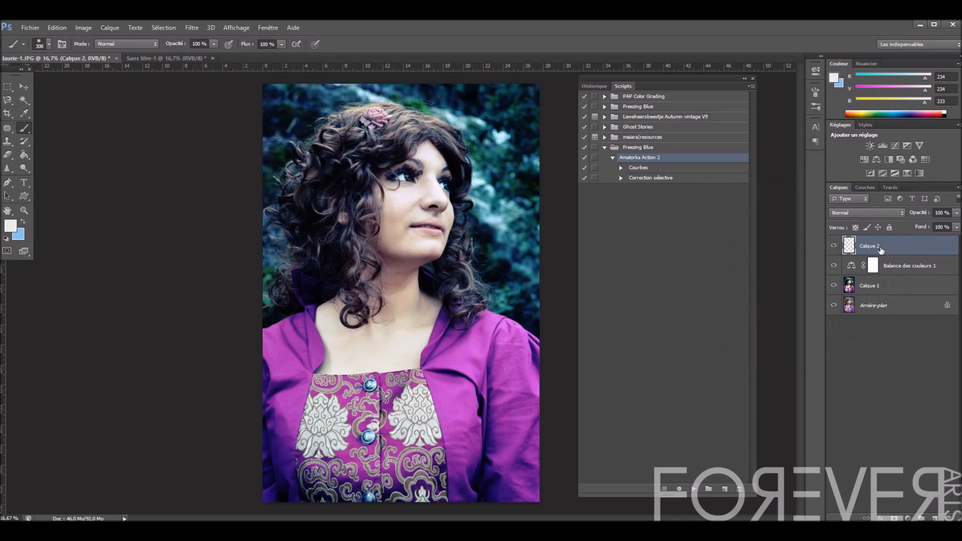
{"action": "mouse_move", "coordinate": [410, 195]}
{"action": "left_mouse_down"}
{"action": "mouse_move", "coordinate": [396, 245]}
{"action": "mouse_move", "coordinate": [423, 239]}
{"action": "mouse_move", "coordinate": [397, 203]}
{"action": "mouse_move", "coordinate": [421, 200]}
{"action": "mouse_move", "coordinate": [429, 188]}
{"action": "mouse_move", "coordinate": [424, 153]}
{"action": "mouse_move", "coordinate": [427, 187]}
{"action": "mouse_move", "coordinate": [395, 196]}
{"action": "mouse_move", "coordinate": [392, 209]}
{"action": "mouse_move", "coordinate": [397, 260]}
{"action": "mouse_move", "coordinate": [412, 259]}
{"action": "mouse_move", "coordinate": [399, 264]}
{"action": "mouse_move", "coordinate": [400, 294]}
{"action": "mouse_move", "coordinate": [405, 273]}
{"action": "mouse_move", "coordinate": [408, 304]}
{"action": "mouse_move", "coordinate": [408, 261]}
{"action": "mouse_move", "coordinate": [416, 325]}
{"action": "mouse_move", "coordinate": [412, 301]}
{"action": "mouse_move", "coordinate": [385, 310]}
{"action": "mouse_move", "coordinate": [386, 243]}
{"action": "left_mouse_up"}
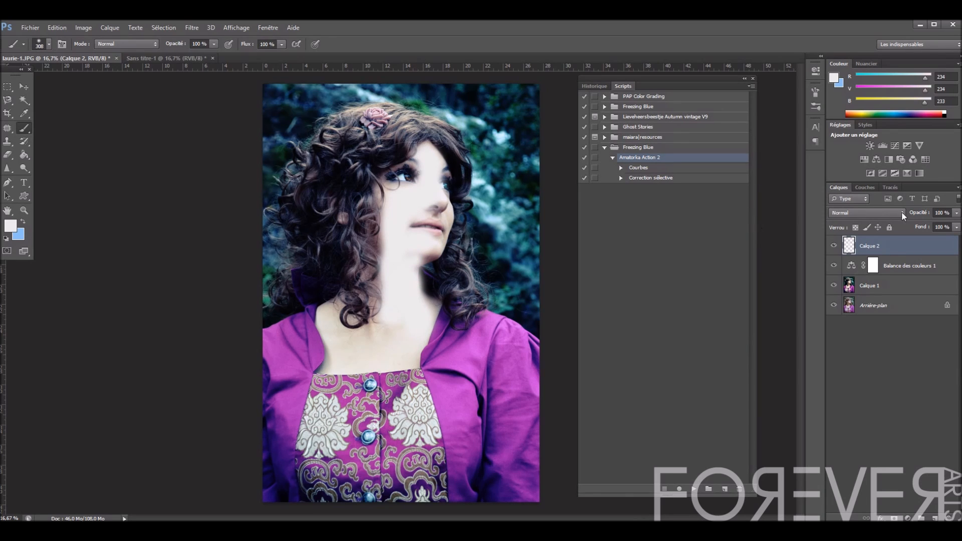
Lower the opacity of Calque 2 to 31 % and toggle its visibility to compare the skin with and without the painting
{"action": "left_click_drag", "start_coordinate": [956, 217], "coordinate": [925, 227]}
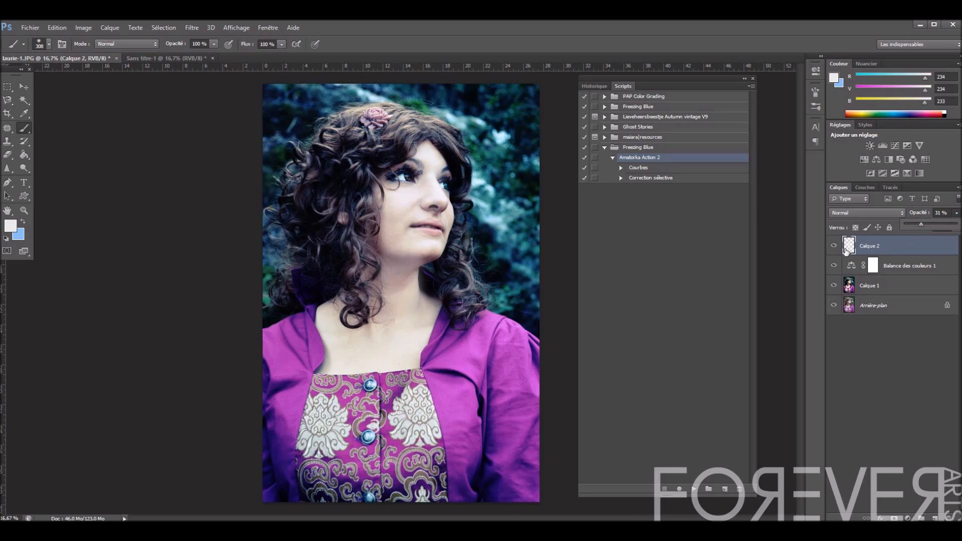
{"action": "left_click", "coordinate": [903, 350]}
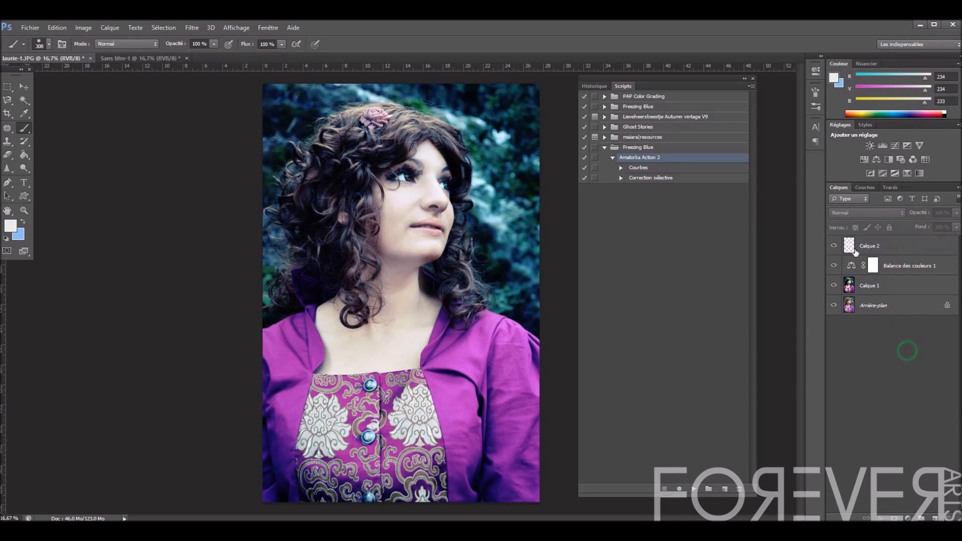
{"action": "left_click", "coordinate": [833, 246]}
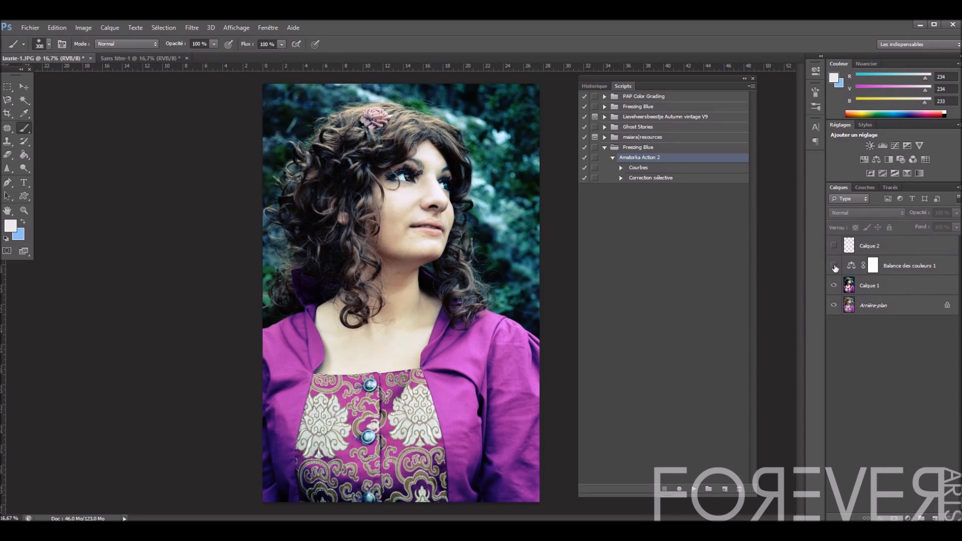
{"action": "left_click", "coordinate": [834, 245]}
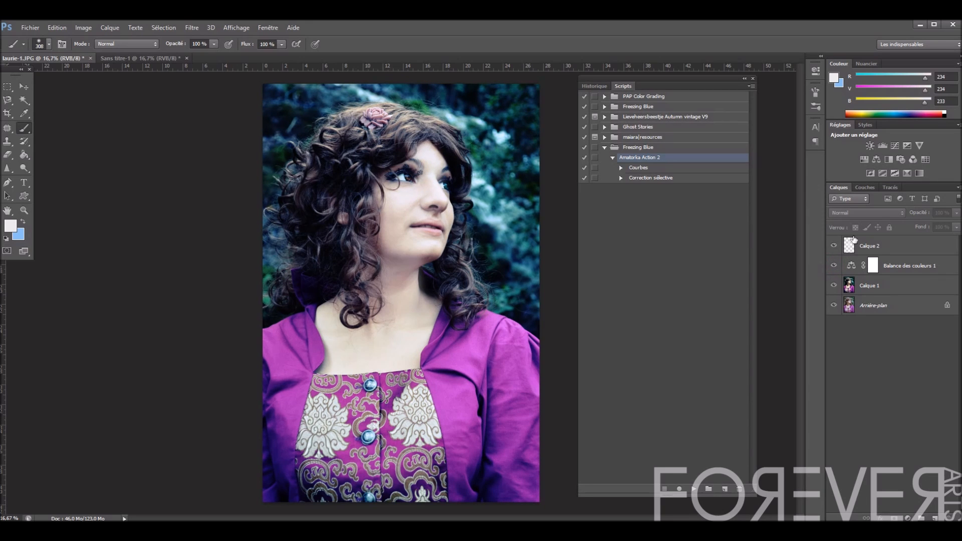
Collapse the expanded Freezing Blue action set and close laurie-1.JPG and Sans titre-1 without saving
{"action": "left_click", "coordinate": [604, 147]}
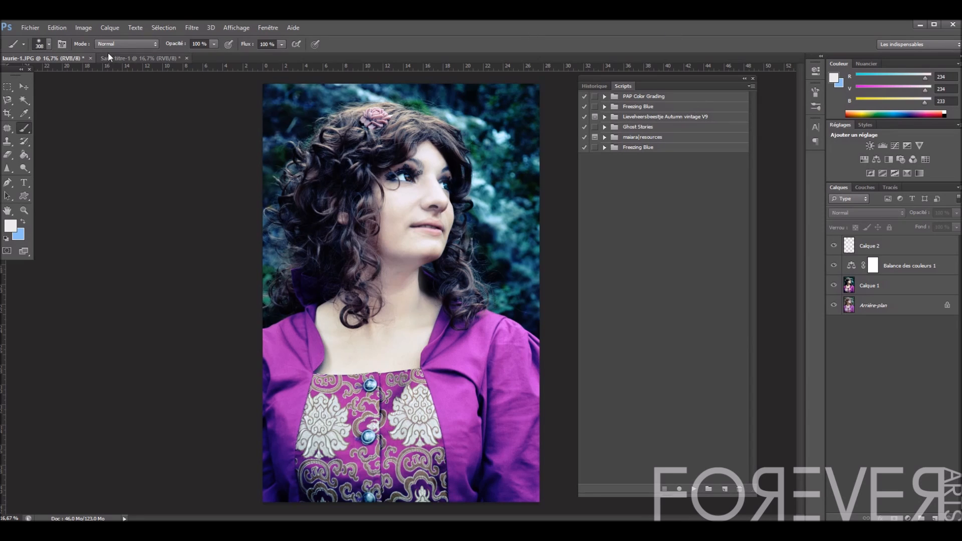
{"action": "left_click", "coordinate": [91, 58]}
{"action": "left_click", "coordinate": [399, 245]}
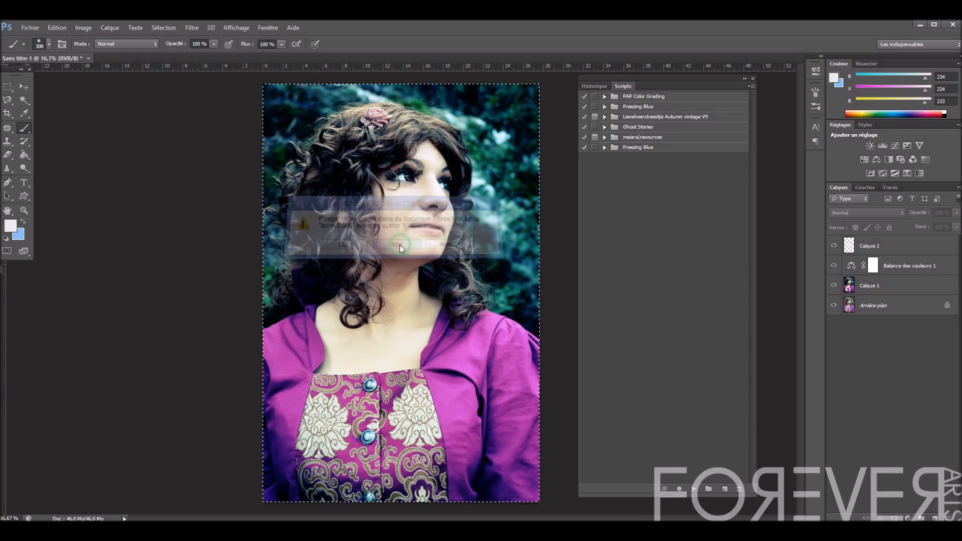
{"action": "left_click", "coordinate": [87, 58]}
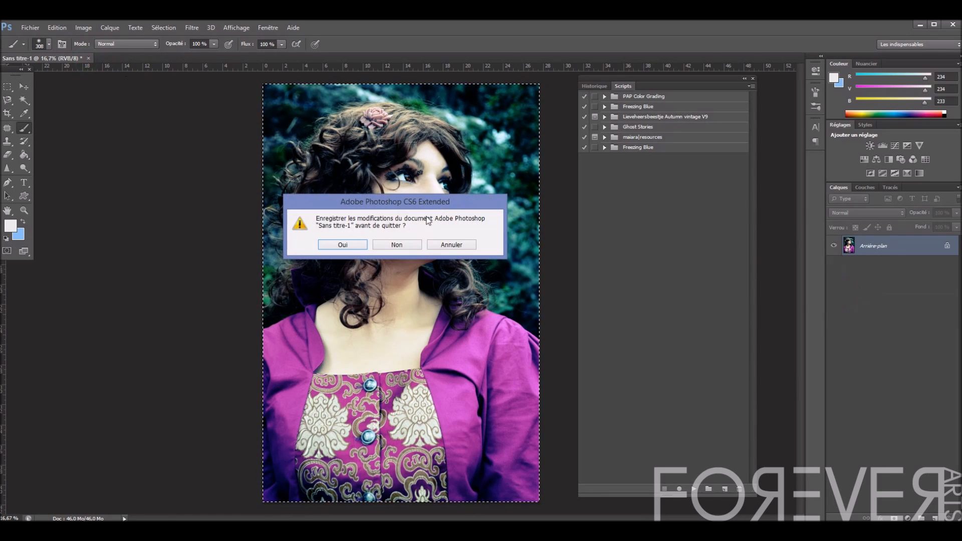
{"action": "left_click", "coordinate": [401, 245]}
Open the psd__8__over_again coloring PSD from the Coloring folder inside Tutoriel-coloring-script
{"action": "left_click", "coordinate": [31, 29]}
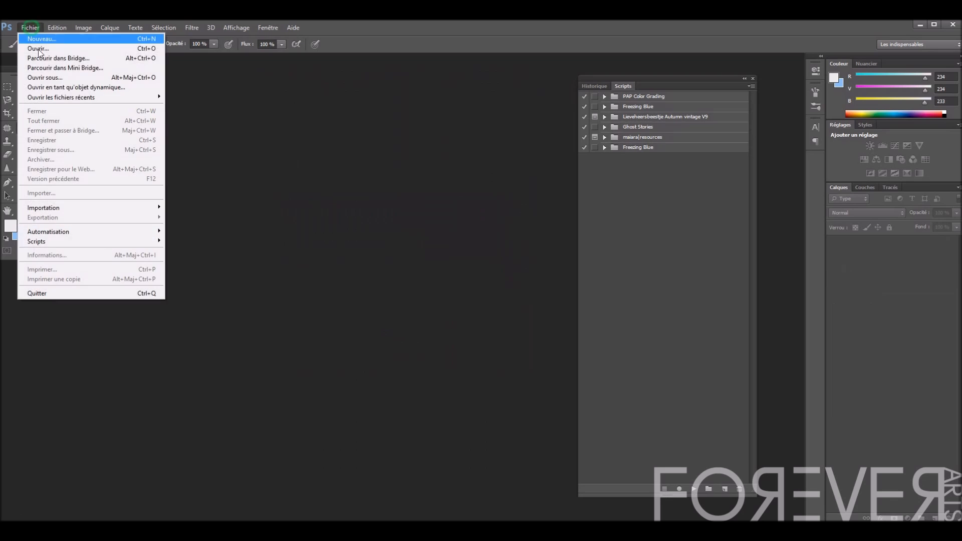
{"action": "left_click", "coordinate": [65, 50]}
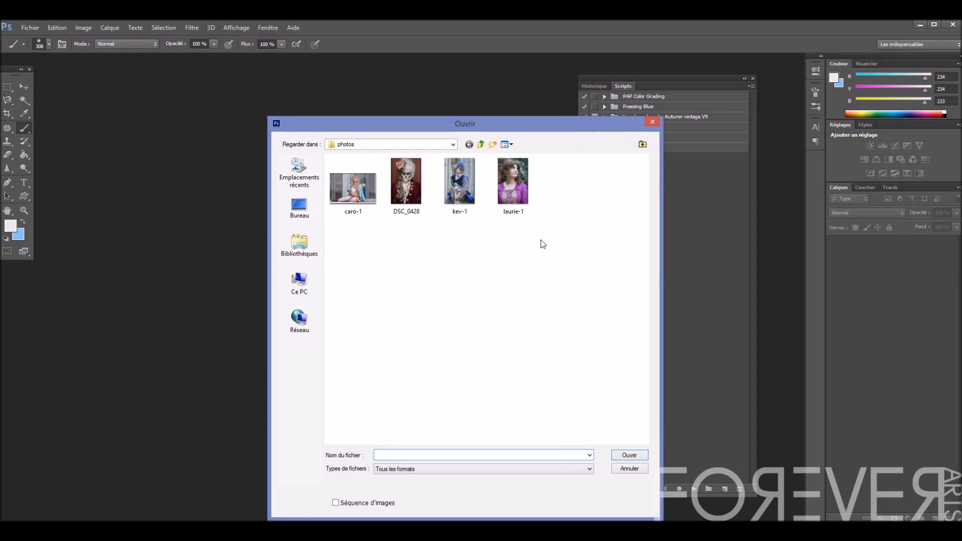
{"action": "left_click", "coordinate": [413, 144]}
{"action": "left_click", "coordinate": [378, 366]}
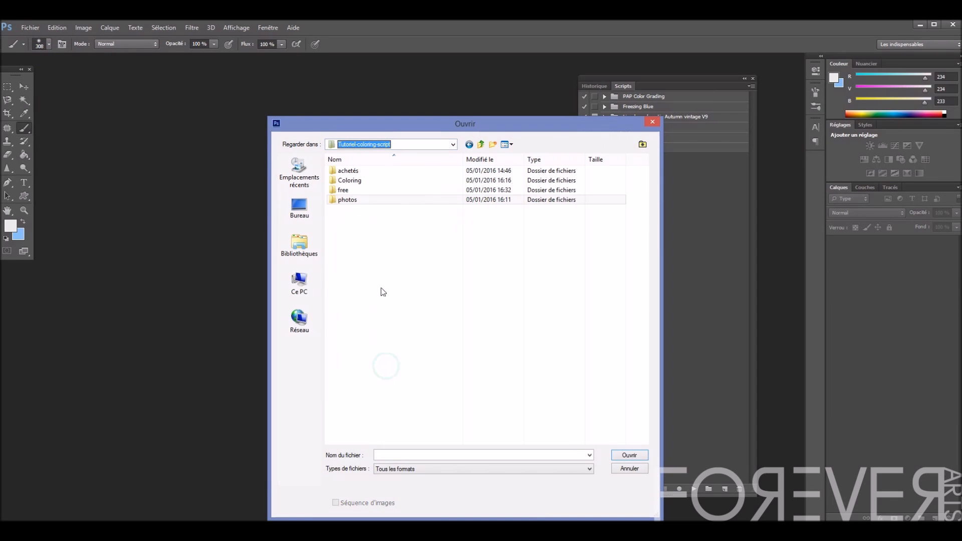
{"action": "double_click", "coordinate": [355, 182]}
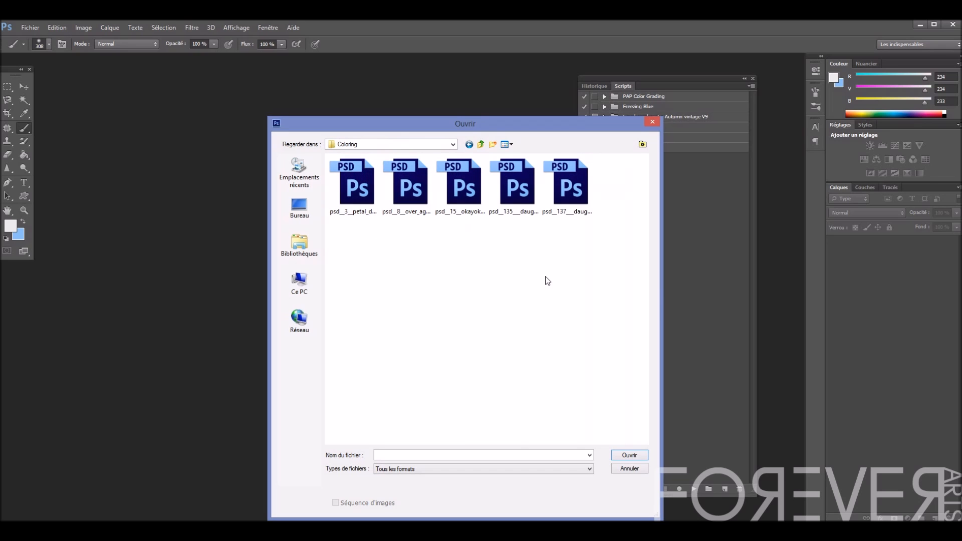
{"action": "left_click_drag", "start_coordinate": [553, 125], "coordinate": [688, 93]}
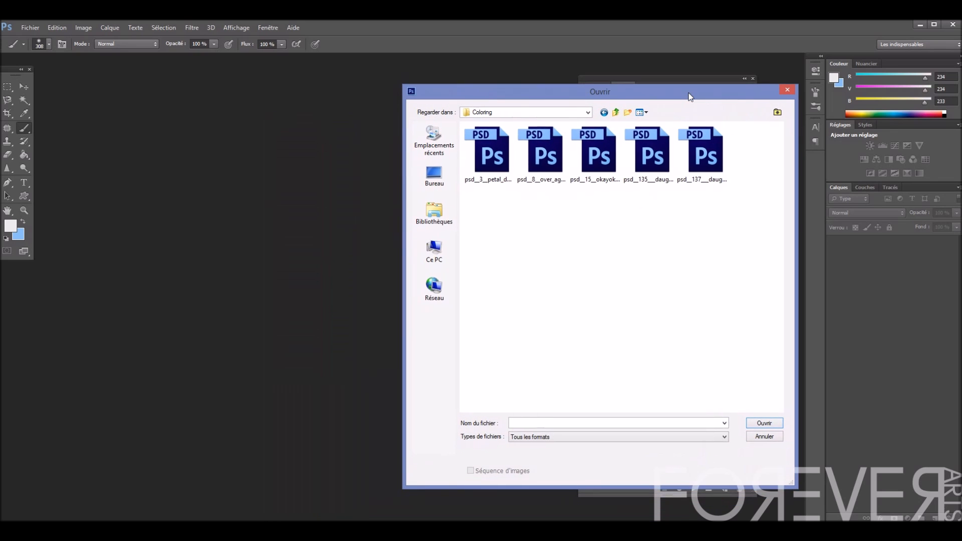
{"action": "double_click", "coordinate": [486, 150]}
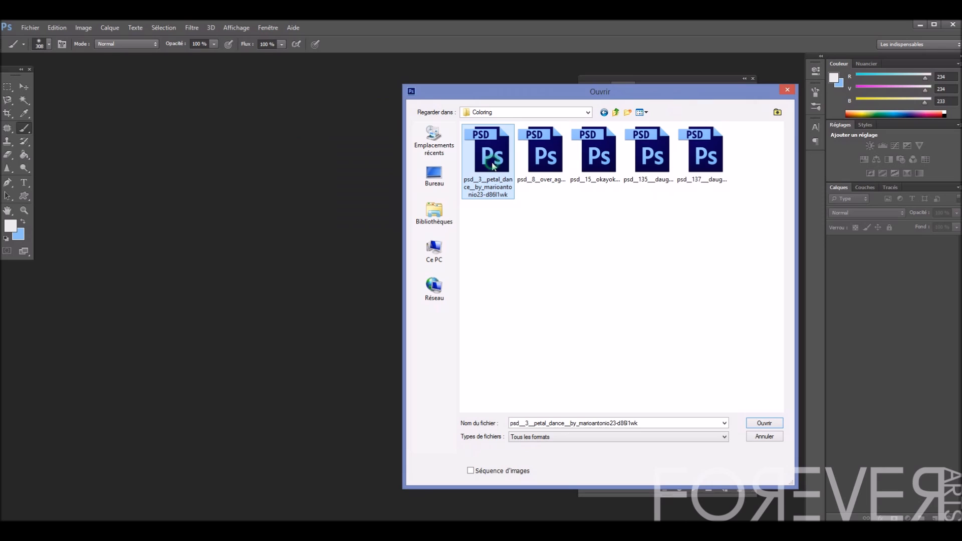
{"action": "double_click", "coordinate": [535, 152]}
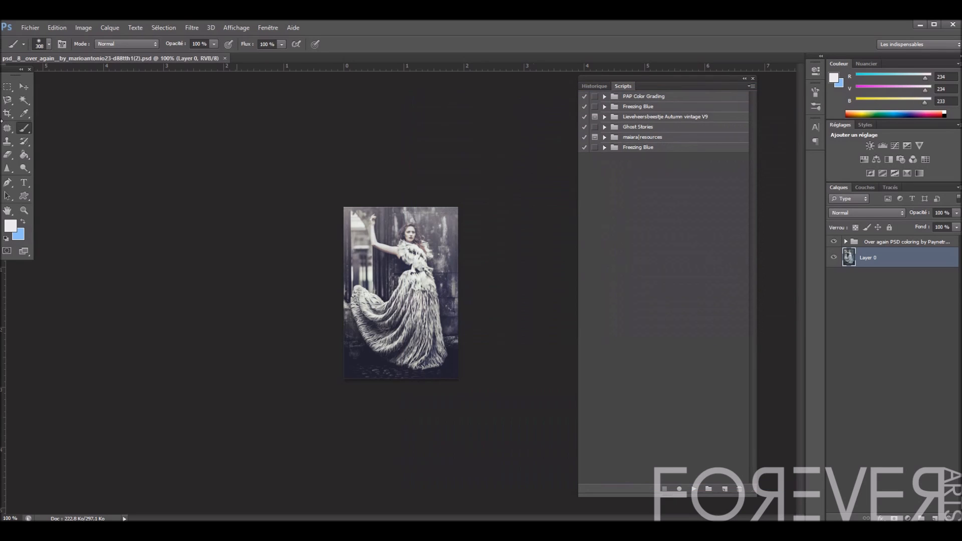
Close the Scripts window, activate the Move tool and toggle the Over again PSD coloring group to compare the photo with and without it
{"action": "left_click", "coordinate": [753, 79]}
{"action": "left_click", "coordinate": [23, 86]}
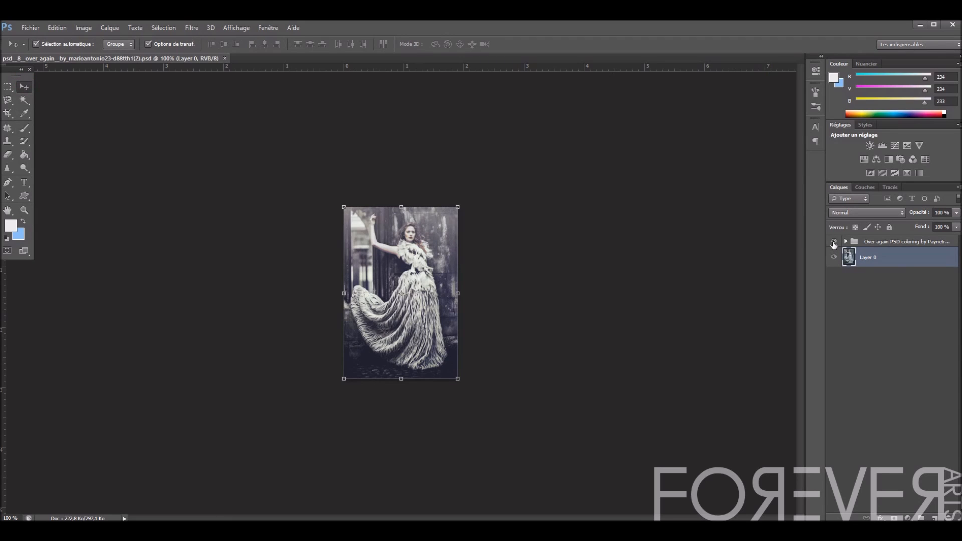
{"action": "left_click", "coordinate": [833, 242]}
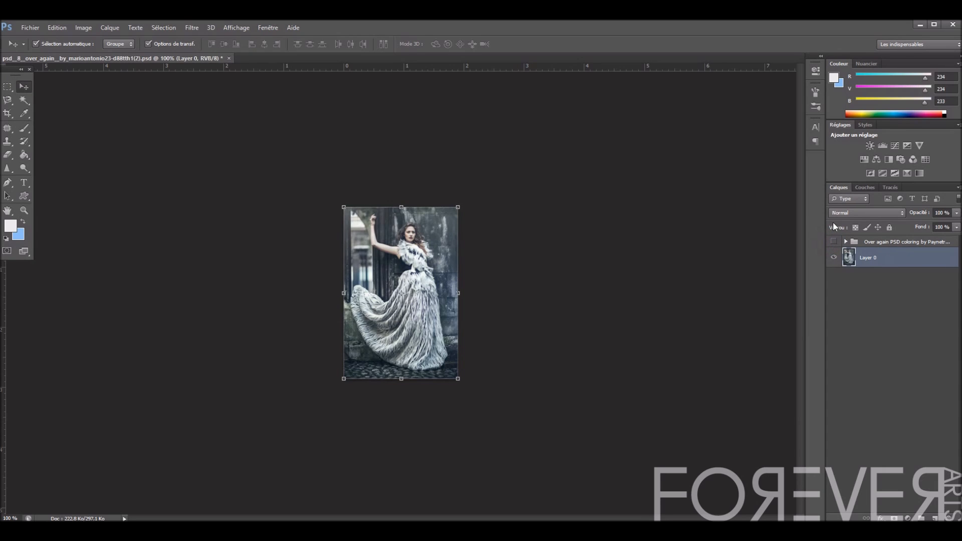
{"action": "left_click", "coordinate": [833, 242]}
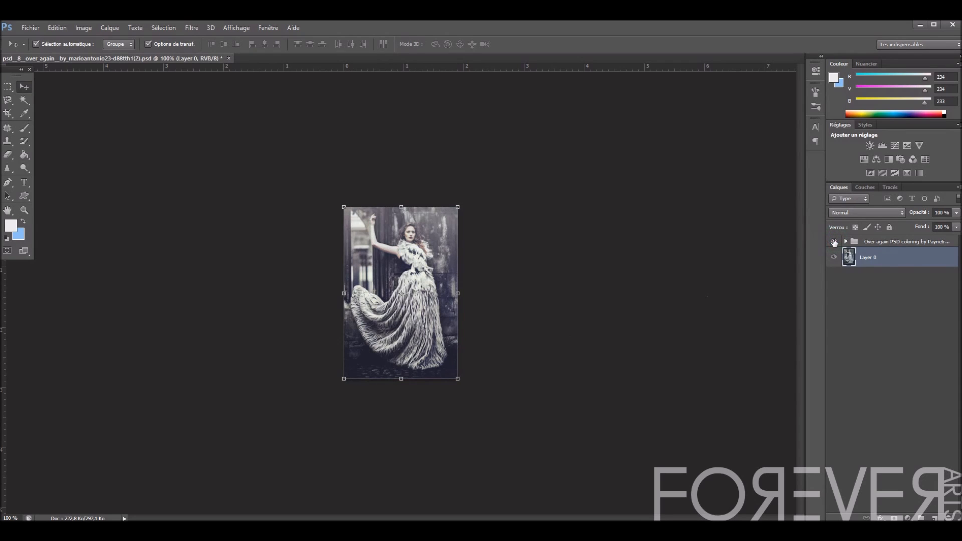
Open the kev-1 photo from the photos folder inside Photoshop > Tutoriel > Tutoriel-coloring-script
{"action": "left_click", "coordinate": [30, 28]}
{"action": "left_click", "coordinate": [31, 48]}
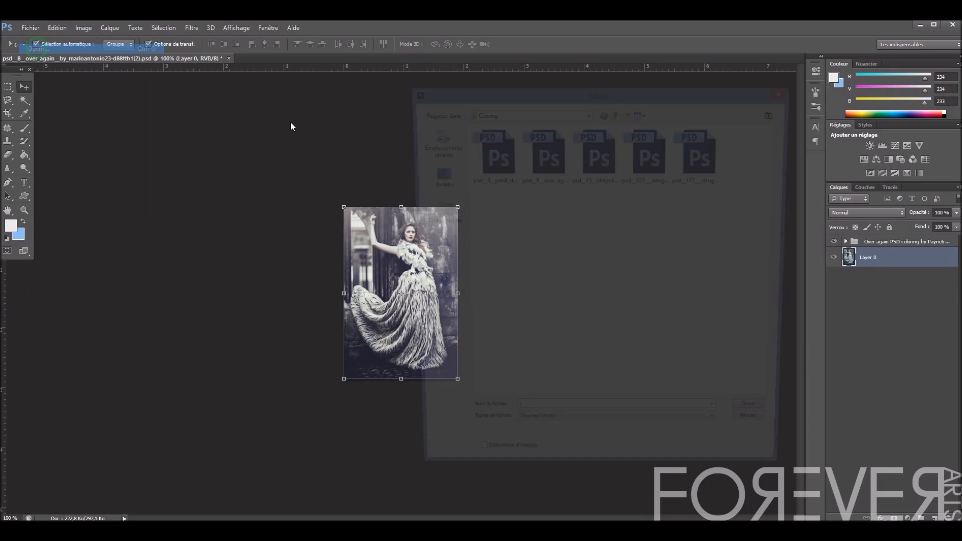
{"action": "left_click", "coordinate": [434, 176]}
{"action": "left_click", "coordinate": [642, 380]}
{"action": "double_click", "coordinate": [642, 380]}
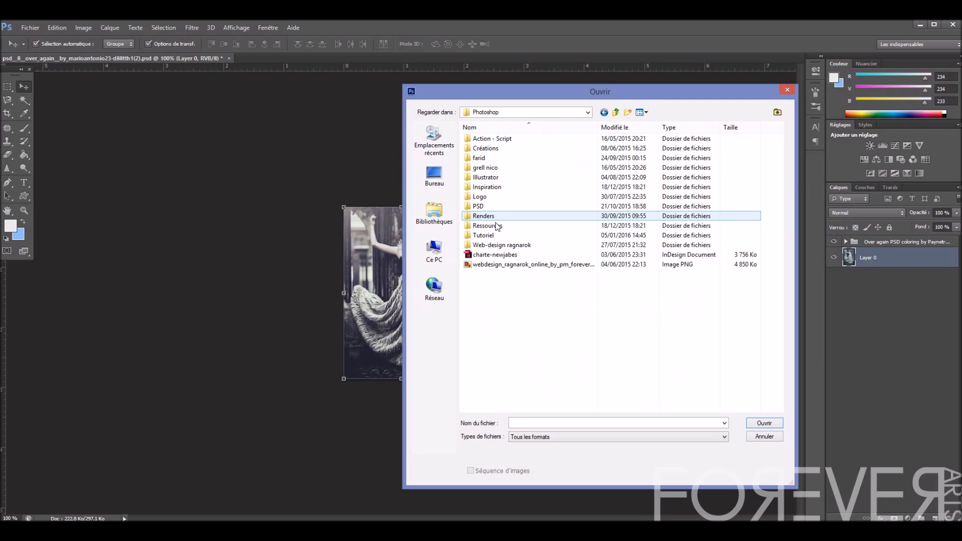
{"action": "double_click", "coordinate": [503, 236]}
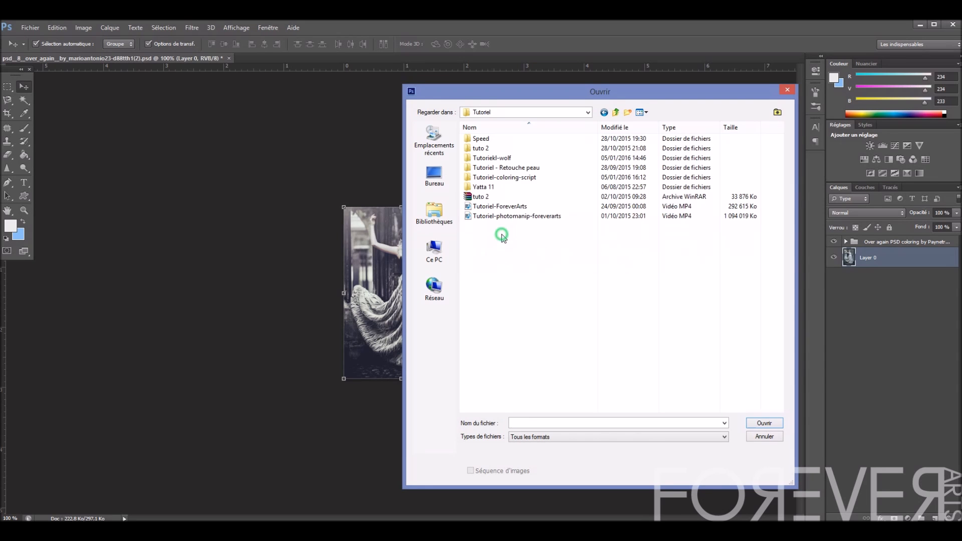
{"action": "mouse_move", "coordinate": [547, 95]}
{"action": "left_mouse_down"}
{"action": "mouse_move", "coordinate": [597, 95]}
{"action": "mouse_move", "coordinate": [562, 94]}
{"action": "left_mouse_up"}
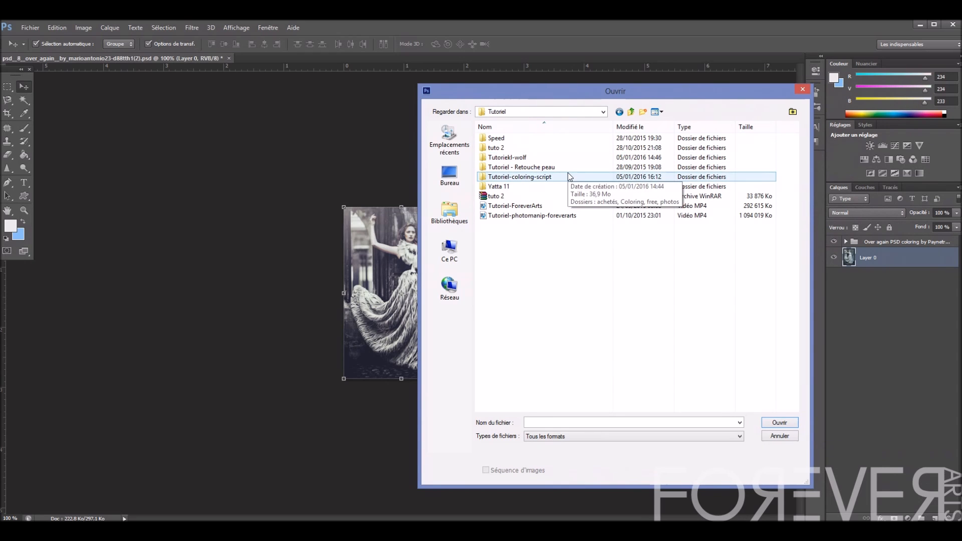
{"action": "double_click", "coordinate": [569, 175]}
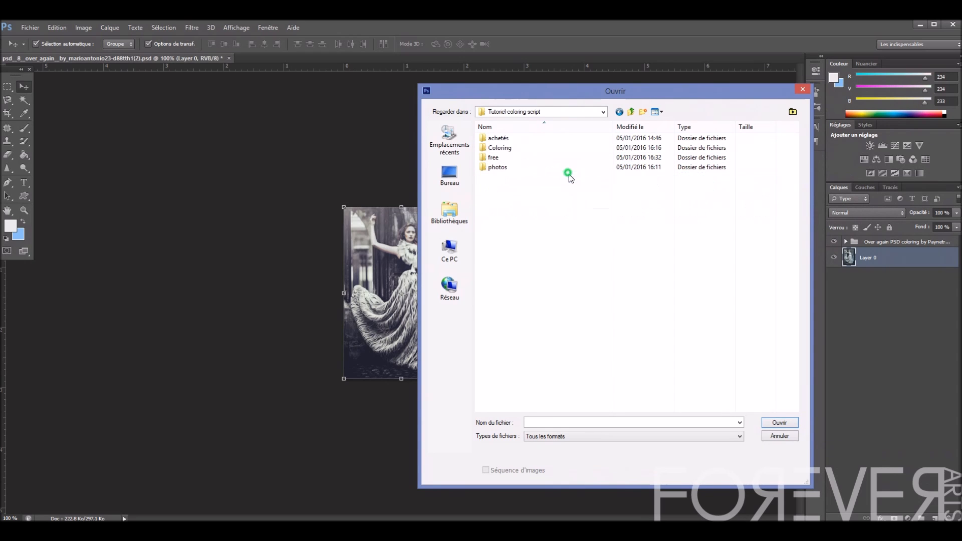
{"action": "double_click", "coordinate": [514, 165]}
{"action": "double_click", "coordinate": [602, 135]}
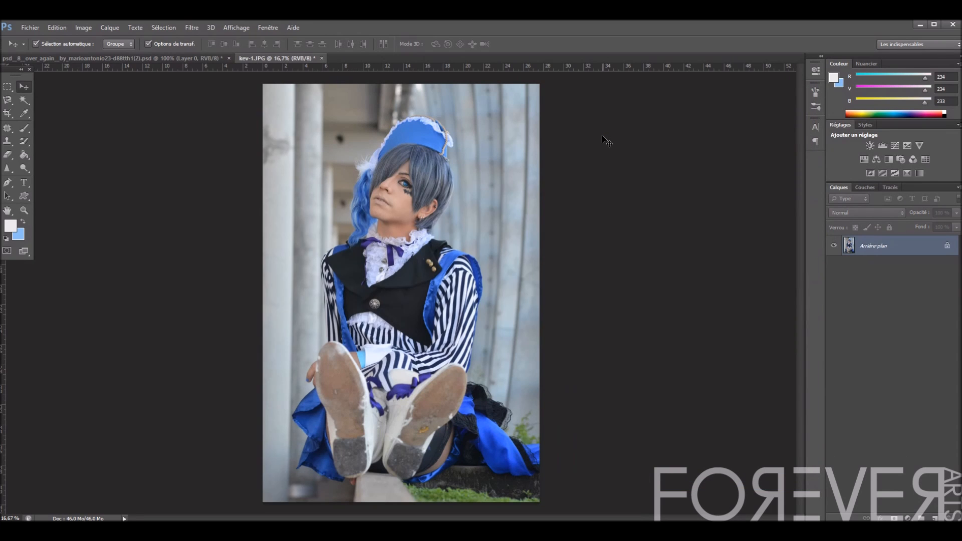
Float the coloring PSD in its own window, copy its Over again PSD coloring group onto kev-1.JPG and minimise the PSD
{"action": "left_click", "coordinate": [164, 56]}
{"action": "left_click_drag", "start_coordinate": [165, 56], "coordinate": [114, 84]}
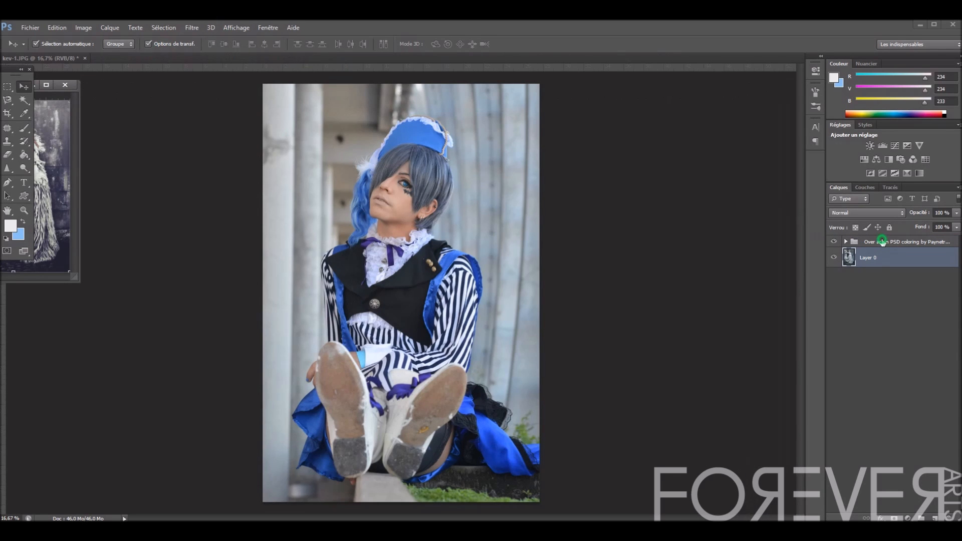
{"action": "left_click_drag", "start_coordinate": [882, 242], "coordinate": [802, 244]}
{"action": "left_click_drag", "start_coordinate": [877, 242], "coordinate": [441, 242]}
{"action": "left_click_drag", "start_coordinate": [44, 88], "coordinate": [202, 107]}
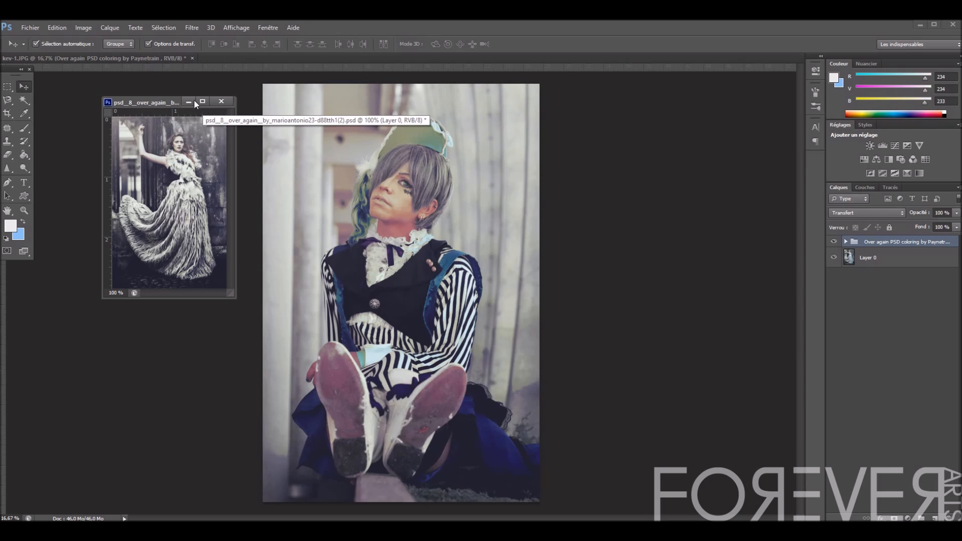
{"action": "left_click", "coordinate": [189, 101]}
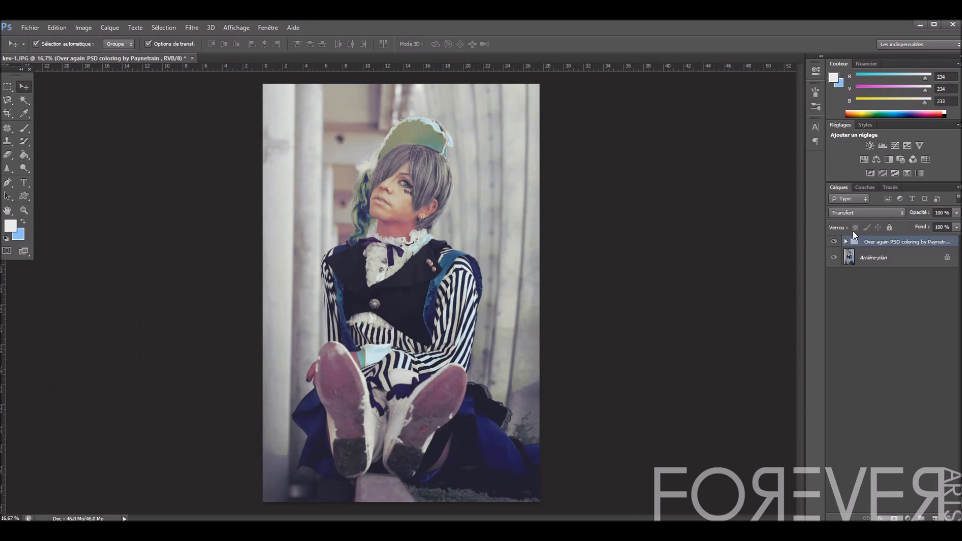
Expand the Over again PSD coloring group in kev-1.JPG and hide all of its layers down to Gradient Fill 1
{"action": "left_click", "coordinate": [844, 241]}
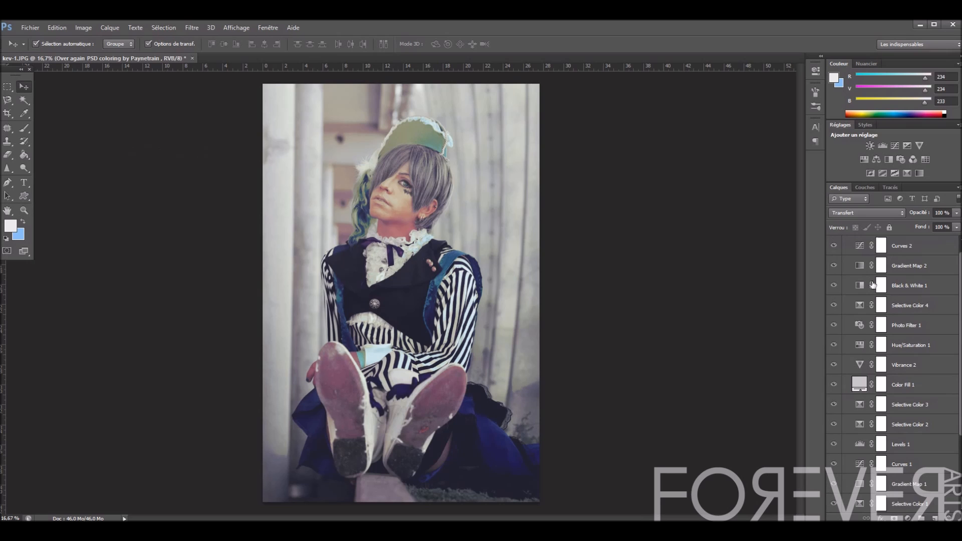
{"action": "left_click_drag", "start_coordinate": [833, 258], "coordinate": [844, 480]}
{"action": "left_click", "coordinate": [834, 450]}
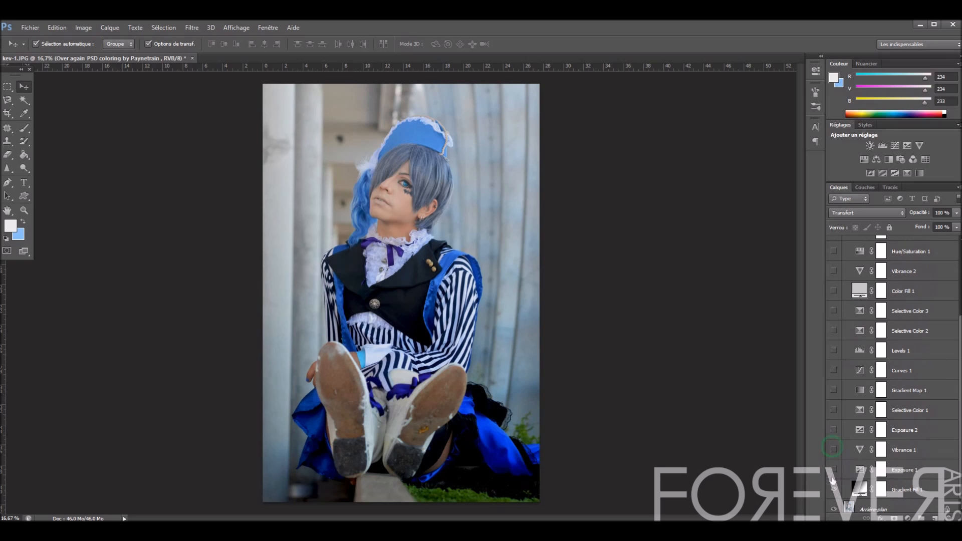
{"action": "left_click", "coordinate": [833, 491]}
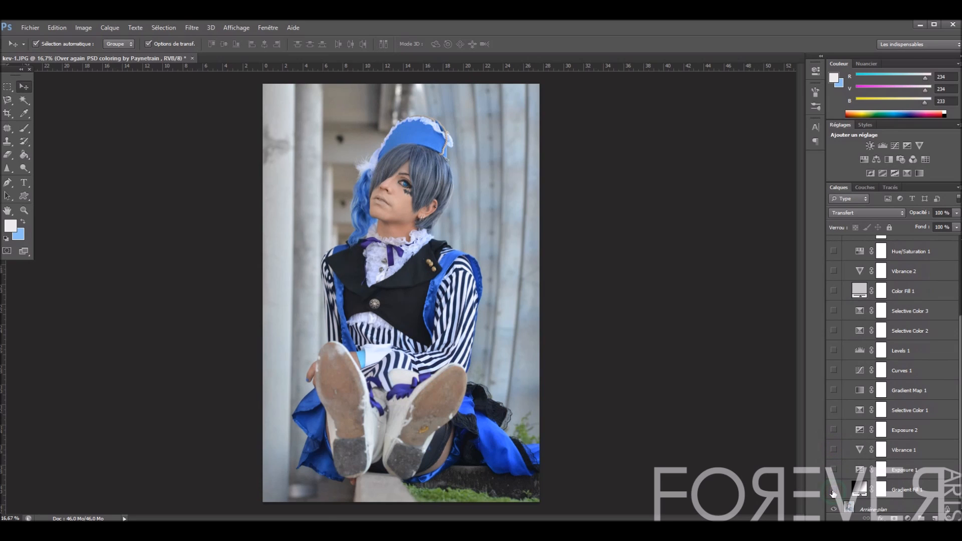
Show the Gradient Fill 1 and Vibrance 1 layers, switching Exposure 1 on and off in between to preview its effect
{"action": "left_click", "coordinate": [833, 491]}
{"action": "left_click", "coordinate": [834, 490]}
{"action": "left_click", "coordinate": [833, 490]}
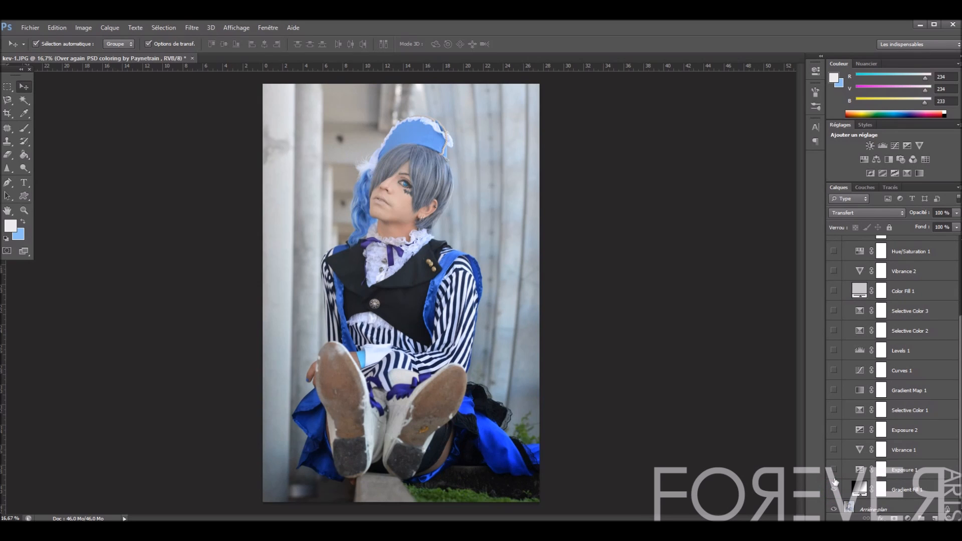
{"action": "left_click", "coordinate": [833, 469]}
{"action": "left_click", "coordinate": [833, 469]}
{"action": "left_click", "coordinate": [833, 454]}
{"action": "left_click", "coordinate": [833, 454]}
{"action": "left_click", "coordinate": [833, 453]}
Preview the Exposure 2, Selective Color 1, Gradient Map 1 and Curves 1 layers by switching each one on and off
{"action": "left_click", "coordinate": [833, 429]}
{"action": "left_click", "coordinate": [834, 430]}
{"action": "left_click", "coordinate": [833, 410]}
{"action": "left_click", "coordinate": [834, 410]}
{"action": "left_click", "coordinate": [833, 390]}
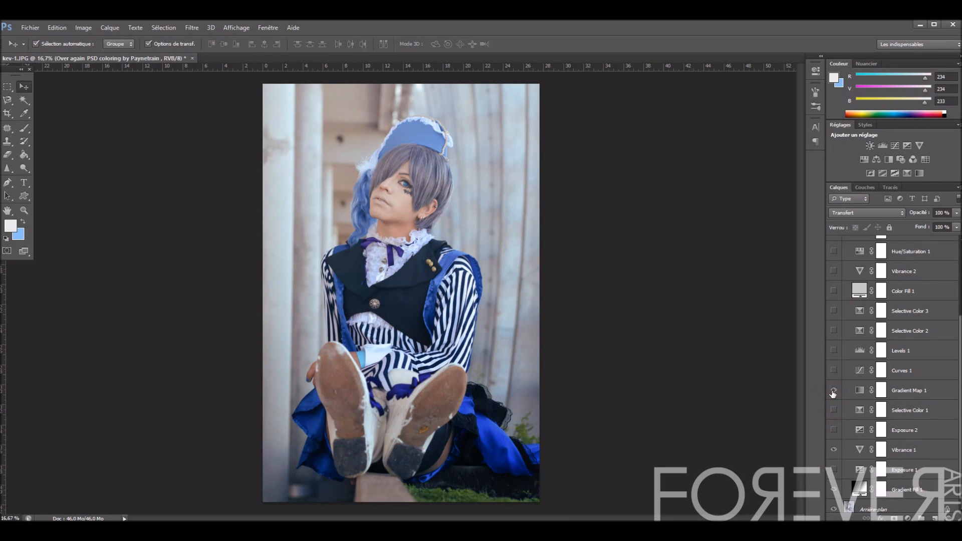
{"action": "left_click", "coordinate": [833, 390]}
{"action": "left_click", "coordinate": [833, 370]}
{"action": "left_click", "coordinate": [832, 370]}
Show the Levels 1 and Selective Color 2 layers, and switch Selective Color 3 on and off to preview its effect
{"action": "left_click", "coordinate": [833, 350]}
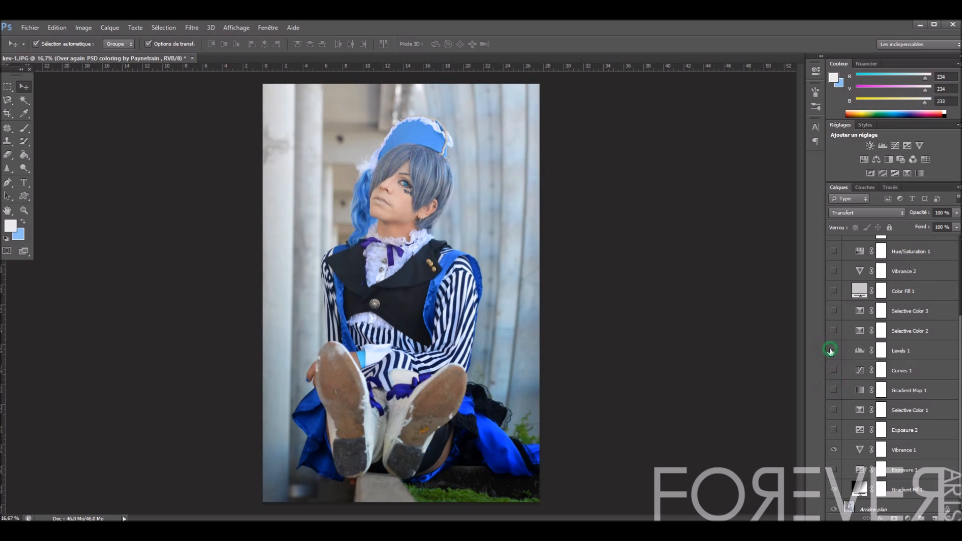
{"action": "left_click", "coordinate": [832, 330]}
{"action": "left_click", "coordinate": [833, 331]}
{"action": "left_click", "coordinate": [833, 312]}
{"action": "left_click", "coordinate": [832, 311]}
{"action": "left_click", "coordinate": [833, 312]}
{"action": "left_click", "coordinate": [833, 311]}
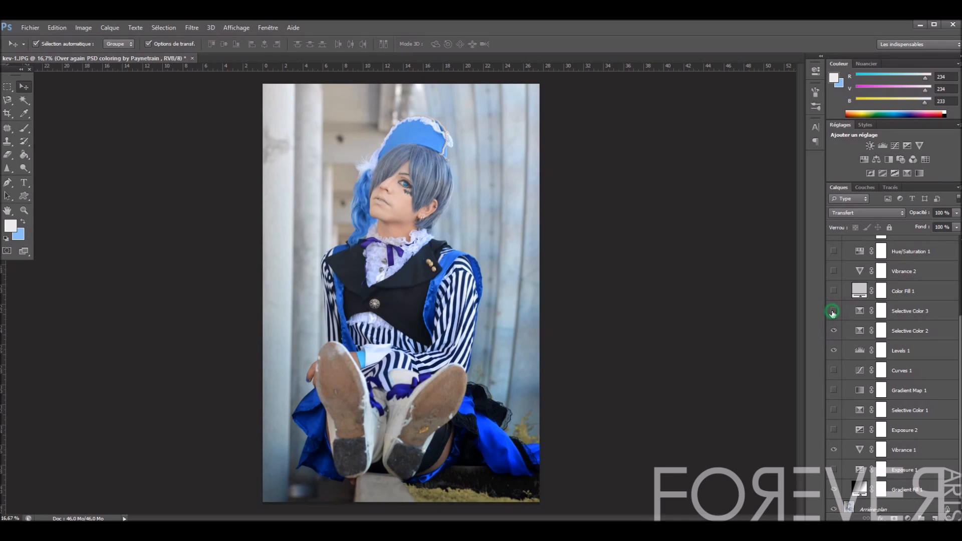
{"action": "left_click", "coordinate": [832, 312]}
Show the Vibrance 2 and Curves 2 layers, switching Color Fill 1, Hue/Saturation 1 and another layer between them on and off
{"action": "left_click", "coordinate": [833, 291]}
{"action": "left_click", "coordinate": [833, 291]}
{"action": "left_click", "coordinate": [833, 270]}
{"action": "scroll", "coordinate": [836, 275], "scroll_direction": "up", "scroll_amount": 1}
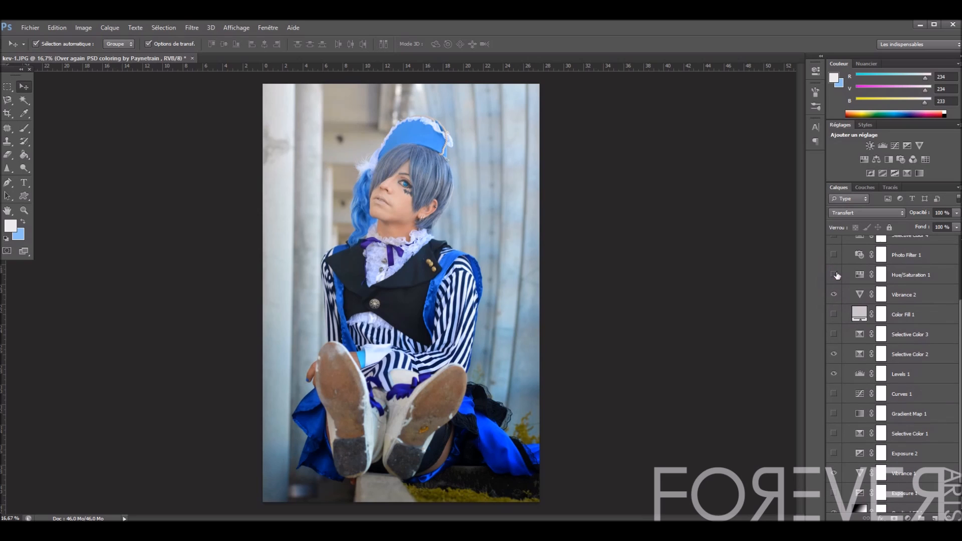
{"action": "left_click", "coordinate": [834, 276]}
{"action": "left_click", "coordinate": [834, 276]}
{"action": "scroll", "coordinate": [835, 282], "scroll_direction": "up", "scroll_amount": 3}
{"action": "left_click", "coordinate": [834, 285]}
{"action": "left_click", "coordinate": [833, 289]}
{"action": "scroll", "coordinate": [834, 286], "scroll_direction": "up", "scroll_amount": 3}
{"action": "left_click", "coordinate": [831, 259]}
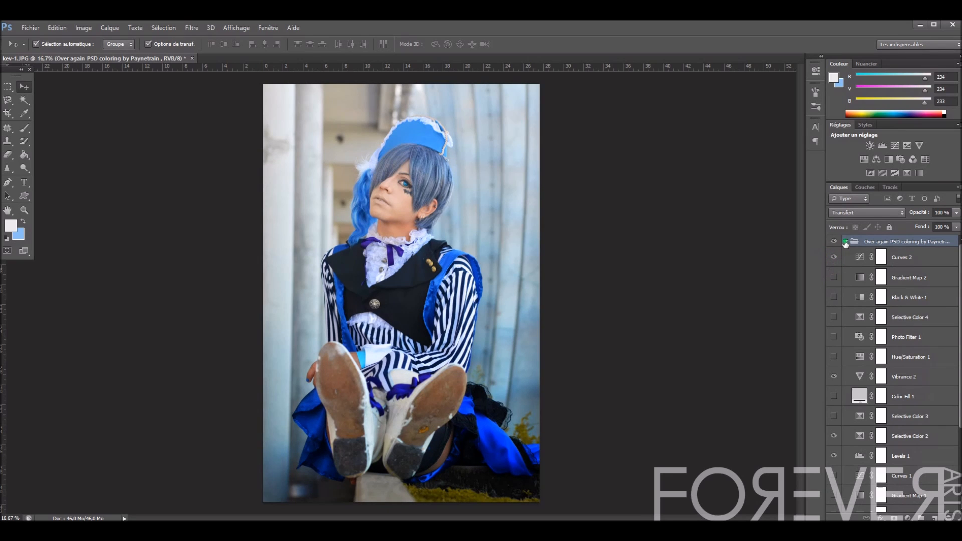
Collapse the Over again PSD coloring group and switch it off and on to compare before and after
{"action": "left_click", "coordinate": [845, 243]}
{"action": "left_click", "coordinate": [834, 243]}
{"action": "left_click", "coordinate": [834, 242]}
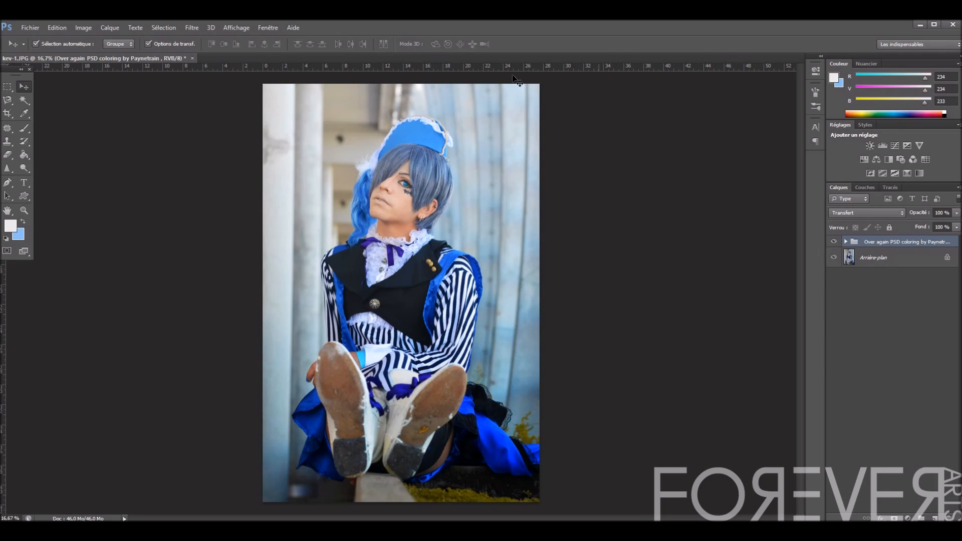
Run the Hollywood 1 action from the PAP Color Grading set on kev-1.JPG and collapse the actions list
{"action": "left_click", "coordinate": [270, 27]}
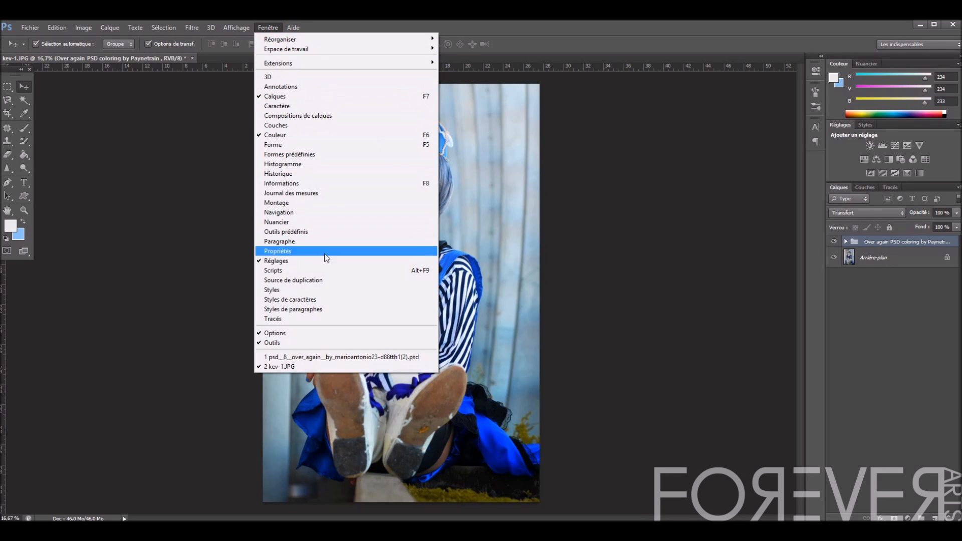
{"action": "left_click", "coordinate": [317, 272]}
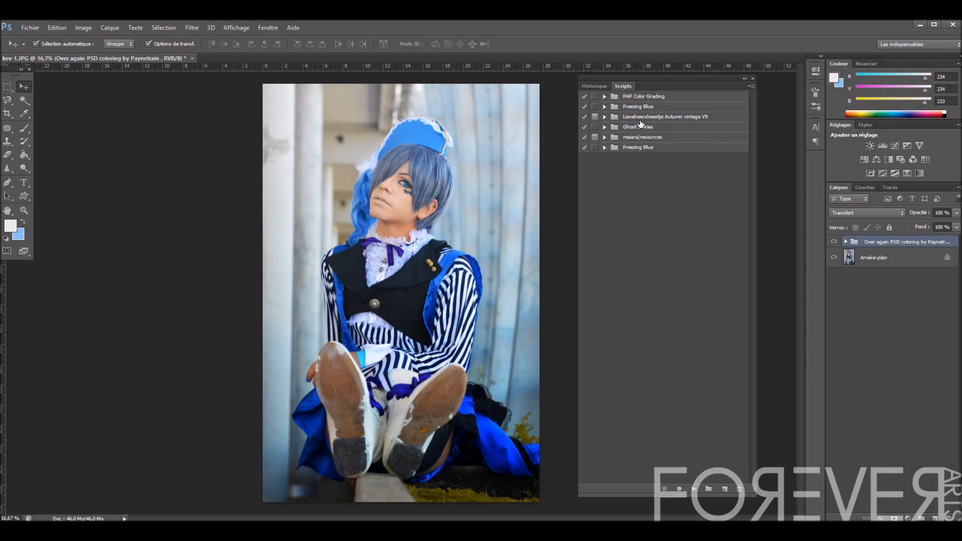
{"action": "left_click", "coordinate": [604, 96]}
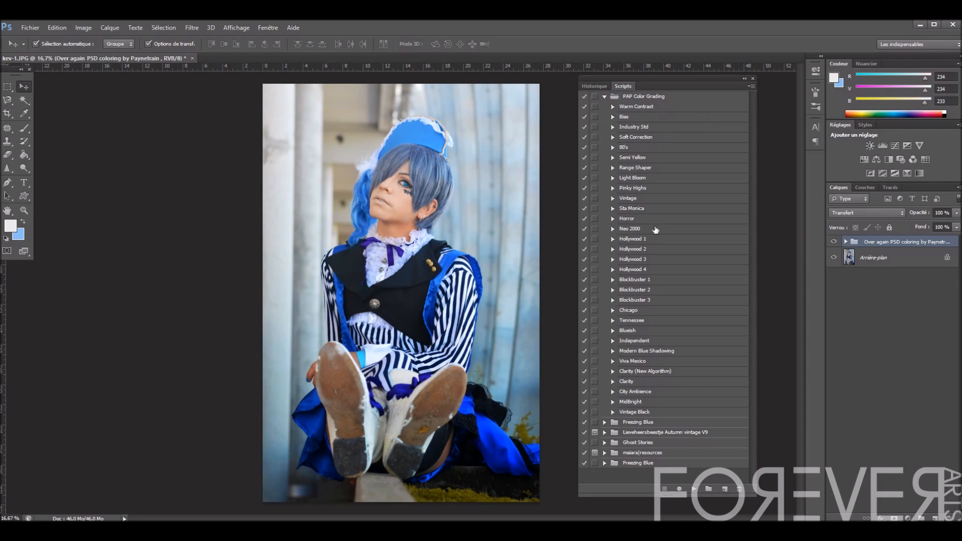
{"action": "left_click", "coordinate": [635, 239]}
{"action": "left_click", "coordinate": [699, 488]}
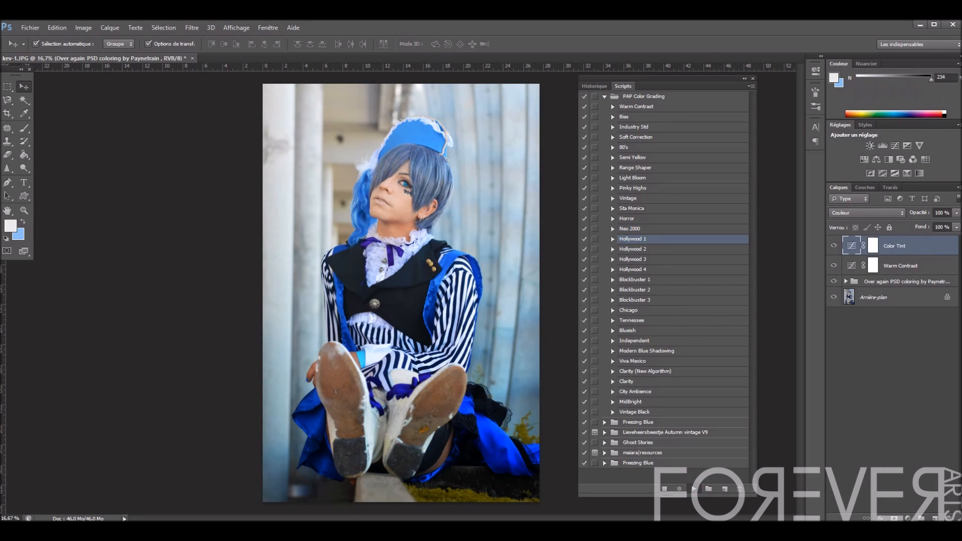
{"action": "left_click", "coordinate": [743, 80]}
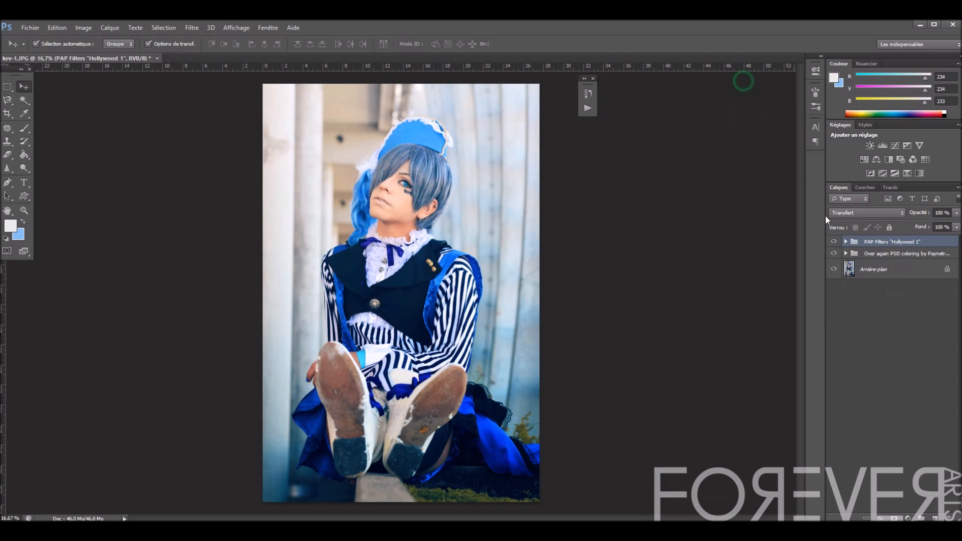
Toggle the Hollywood 1 and Over again groups to compare them, and set the Hollywood 1 group's opacity to 75 %
{"action": "left_click", "coordinate": [833, 242]}
{"action": "left_click", "coordinate": [833, 254]}
{"action": "left_click", "coordinate": [833, 254]}
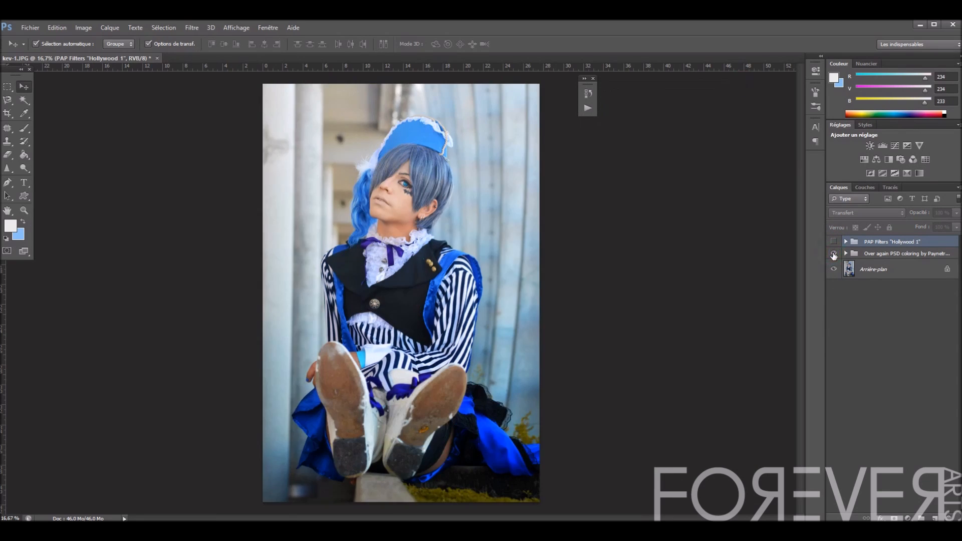
{"action": "left_click", "coordinate": [832, 242]}
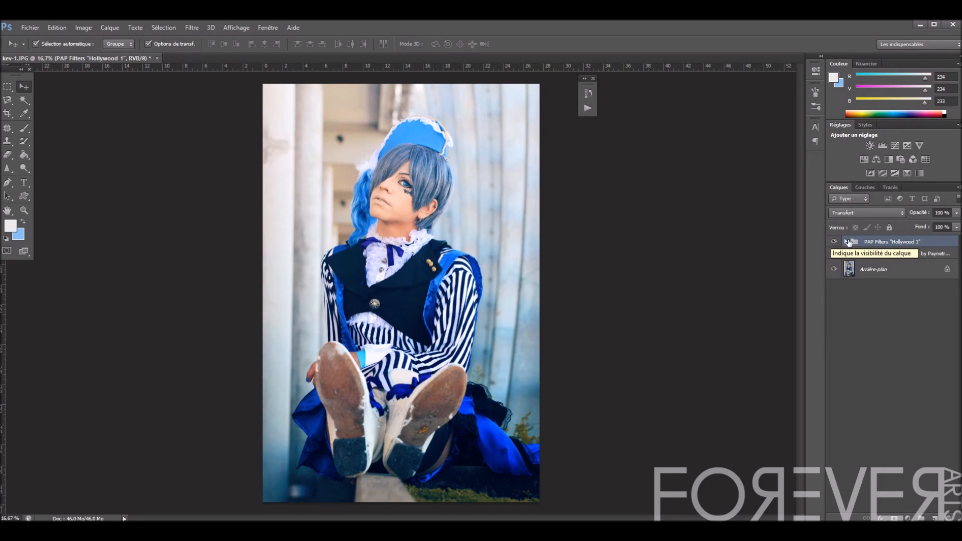
{"action": "left_click", "coordinate": [956, 212]}
{"action": "left_click_drag", "start_coordinate": [954, 225], "coordinate": [944, 227]}
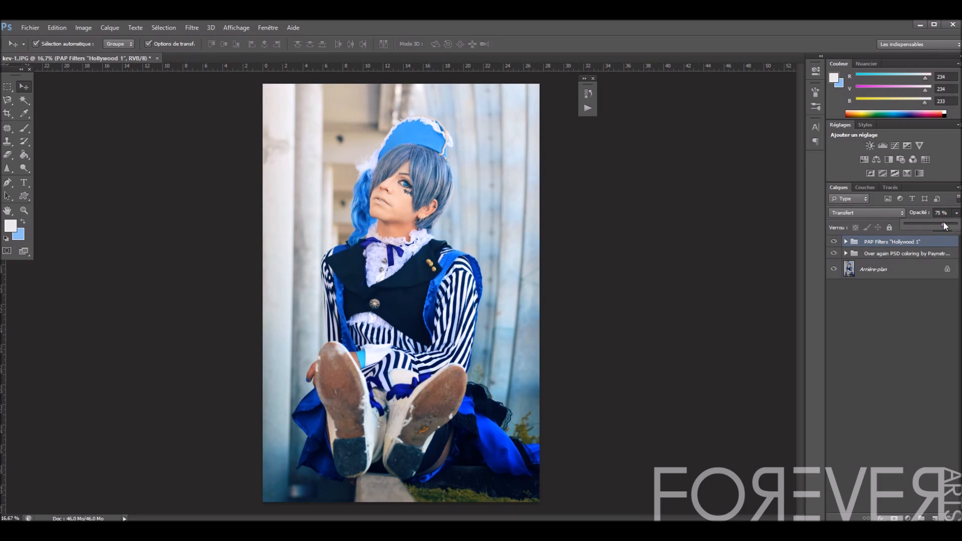
Close kev-1.JPG without saving, and open the caro-1 photo docked in the main workspace
{"action": "left_click", "coordinate": [157, 58]}
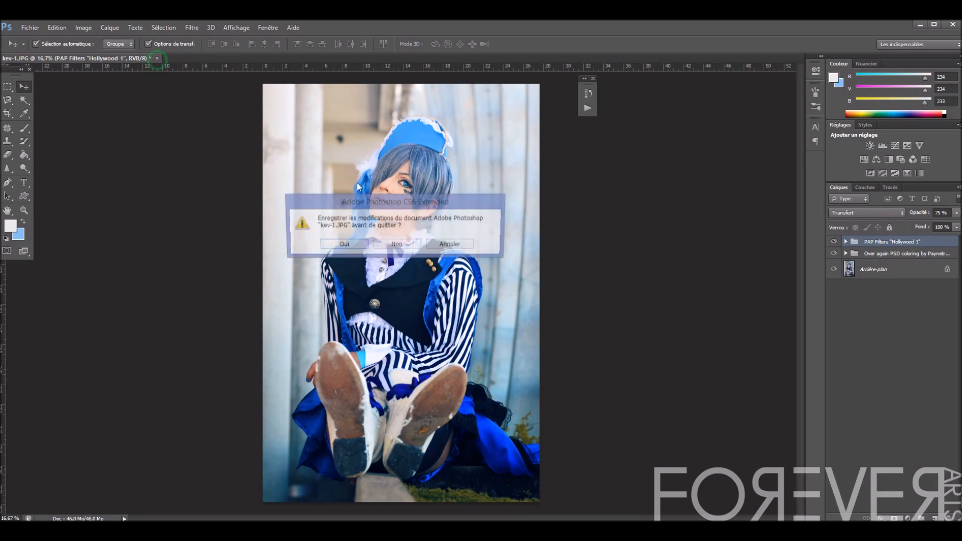
{"action": "left_click", "coordinate": [394, 243]}
{"action": "left_click", "coordinate": [30, 28]}
{"action": "left_click", "coordinate": [45, 46]}
{"action": "left_click", "coordinate": [521, 161]}
{"action": "double_click", "coordinate": [521, 162]}
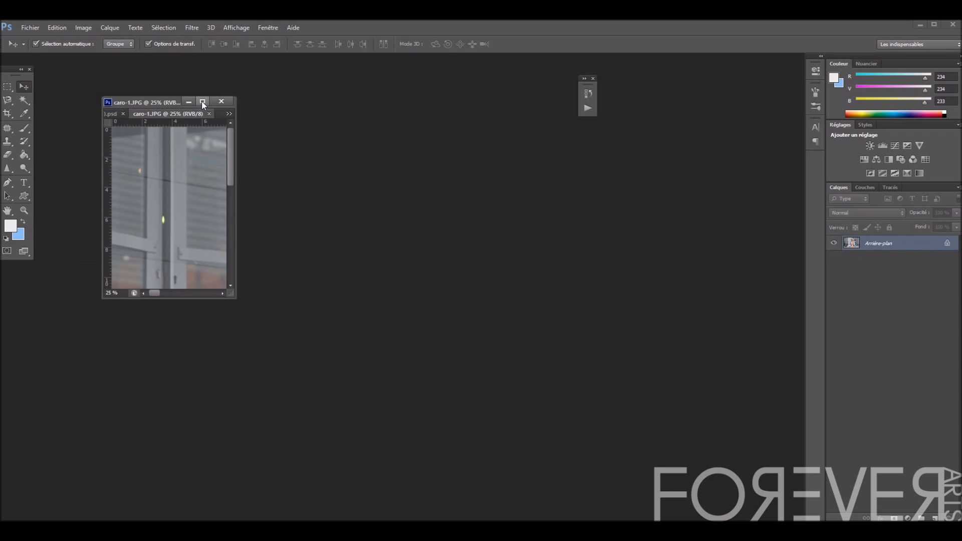
{"action": "left_click_drag", "start_coordinate": [162, 100], "coordinate": [194, 56]}
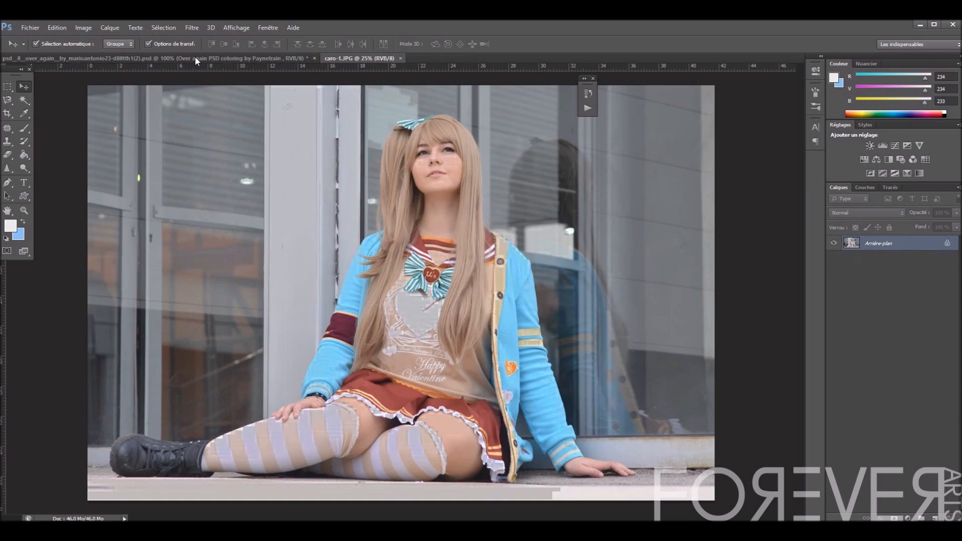
Open the psd__135 Daughter of Zeus PSD from the Coloring folder inside Tutoriel-coloring-script
{"action": "left_click", "coordinate": [34, 28]}
{"action": "left_click", "coordinate": [45, 46]}
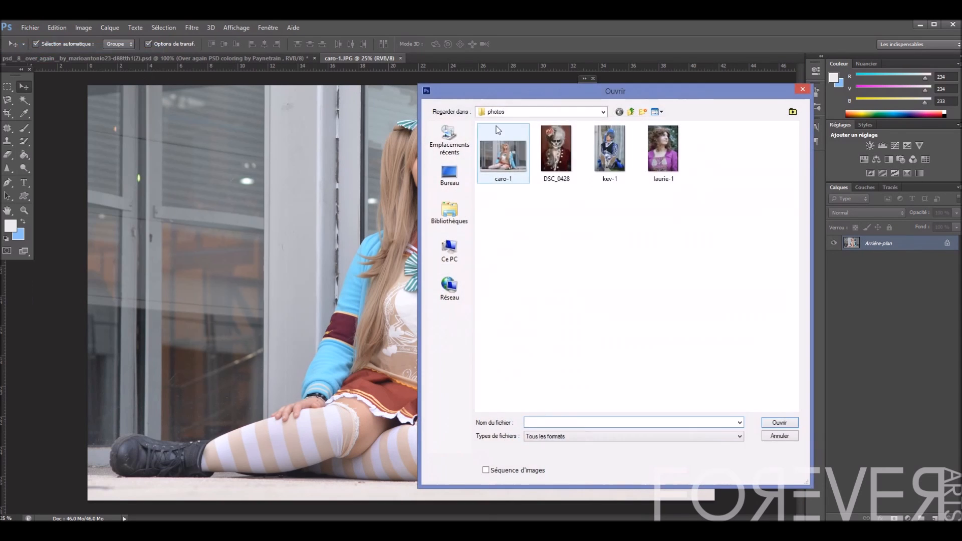
{"action": "left_click", "coordinate": [523, 112]}
{"action": "left_click", "coordinate": [534, 335]}
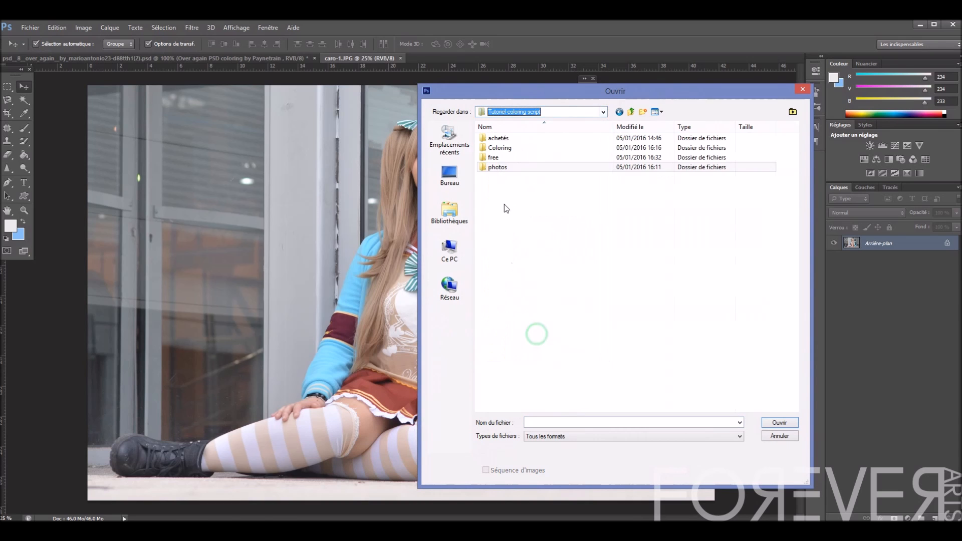
{"action": "double_click", "coordinate": [507, 148]}
{"action": "left_click", "coordinate": [664, 152]}
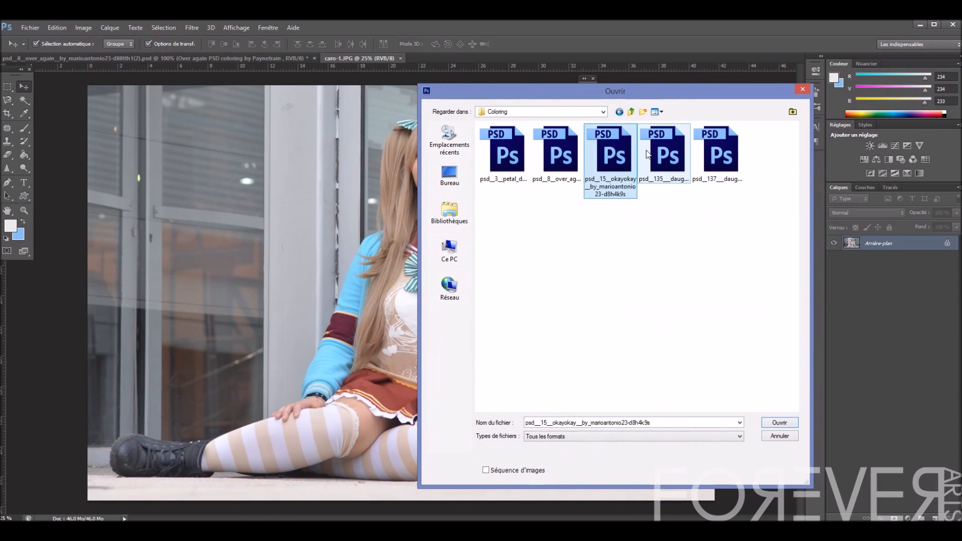
{"action": "double_click", "coordinate": [664, 153]}
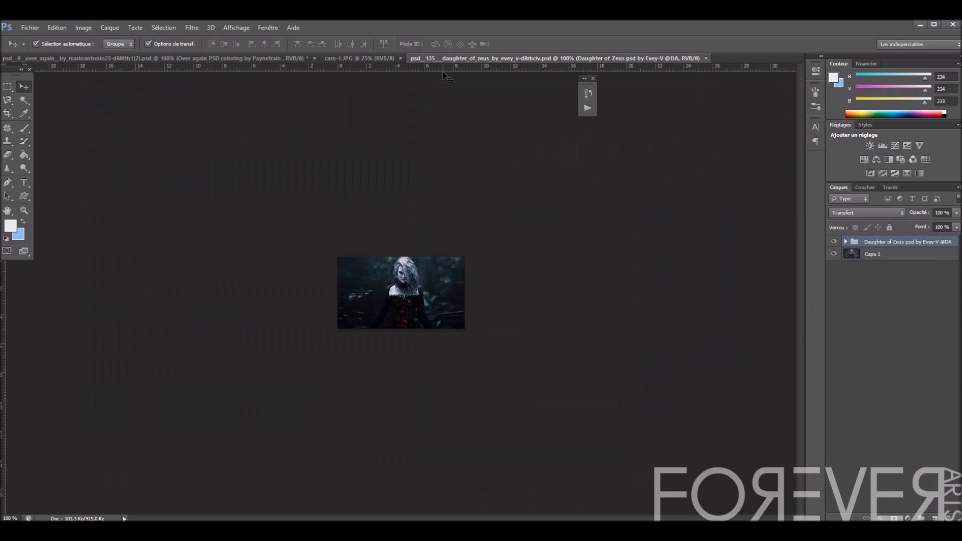
Float the psd__135 PSD, copy its Daughter of Zeus group onto caro-1.JPG and minimise the PSD
{"action": "left_click_drag", "start_coordinate": [452, 59], "coordinate": [386, 150]}
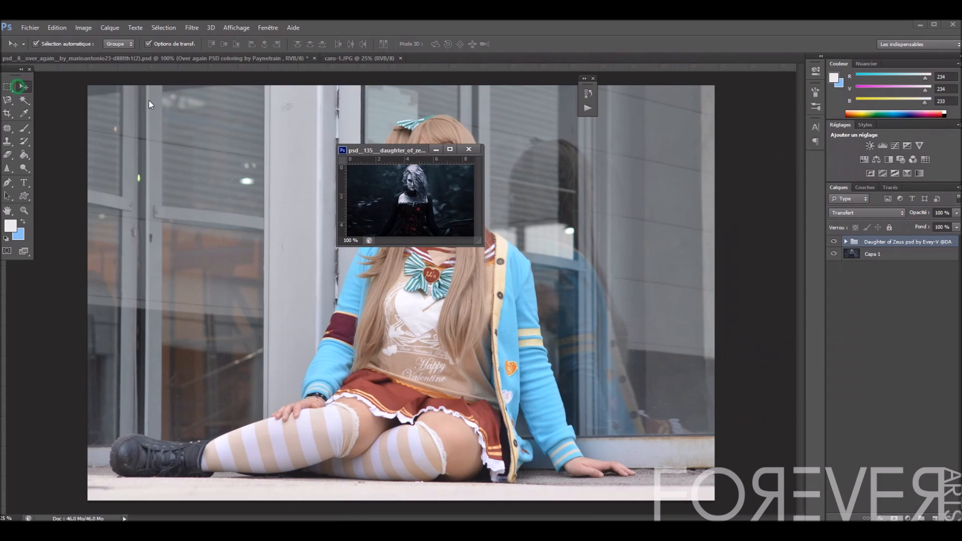
{"action": "left_click_drag", "start_coordinate": [896, 245], "coordinate": [576, 278]}
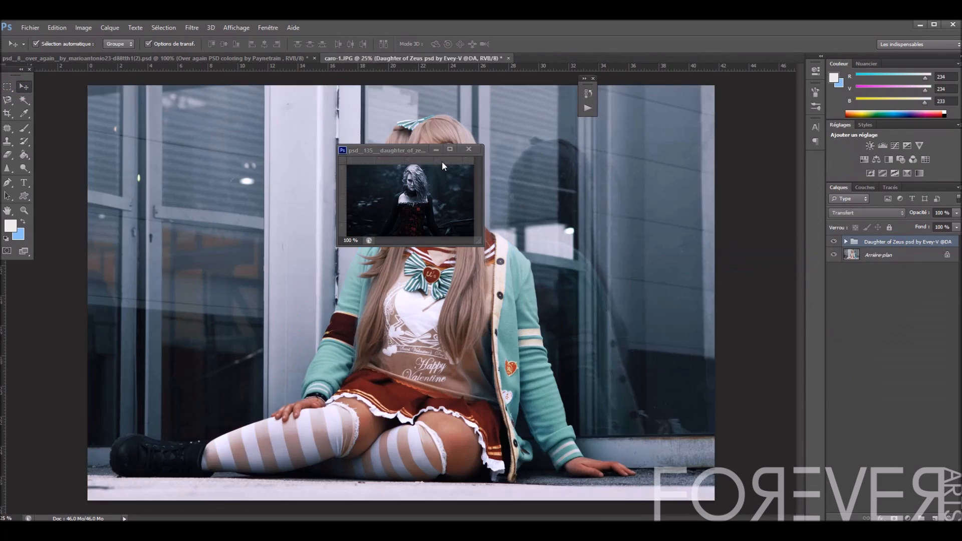
{"action": "left_click", "coordinate": [435, 149]}
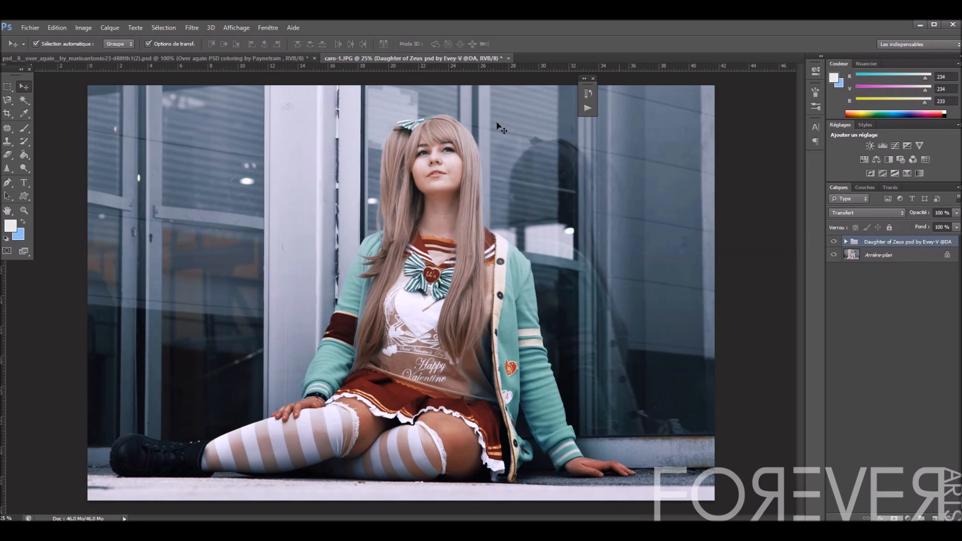
Open the psd__137 Daughter of Poseidon PSD from the Coloring folder
{"action": "left_click", "coordinate": [30, 28]}
{"action": "left_click", "coordinate": [36, 49]}
{"action": "left_click", "coordinate": [714, 149]}
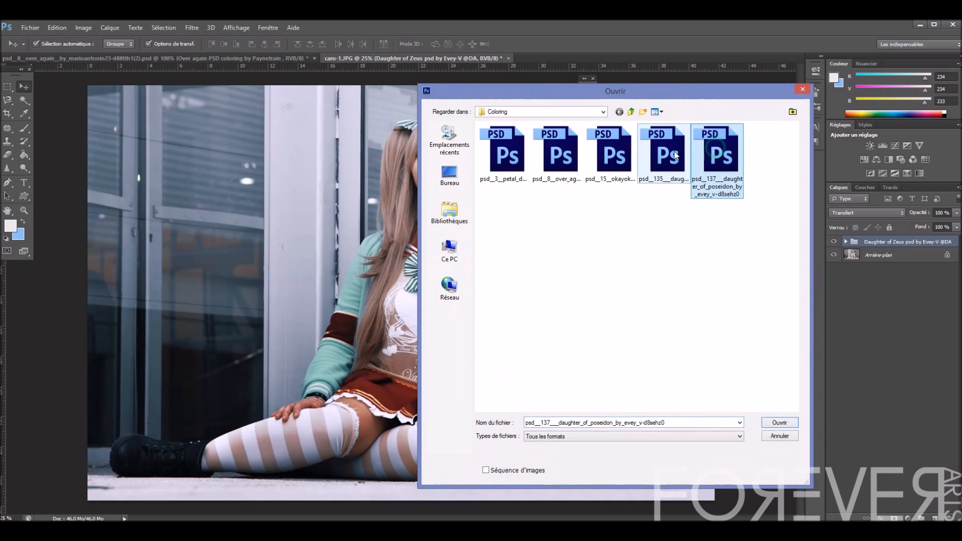
{"action": "double_click", "coordinate": [708, 150]}
Copy the Daughter of Poseidon group from its floated PSD onto caro-1.JPG, hide the Daughter of Zeus group and minimise the PSD
{"action": "left_click_drag", "start_coordinate": [566, 59], "coordinate": [312, 176]}
{"action": "left_click_drag", "start_coordinate": [868, 239], "coordinate": [710, 270]}
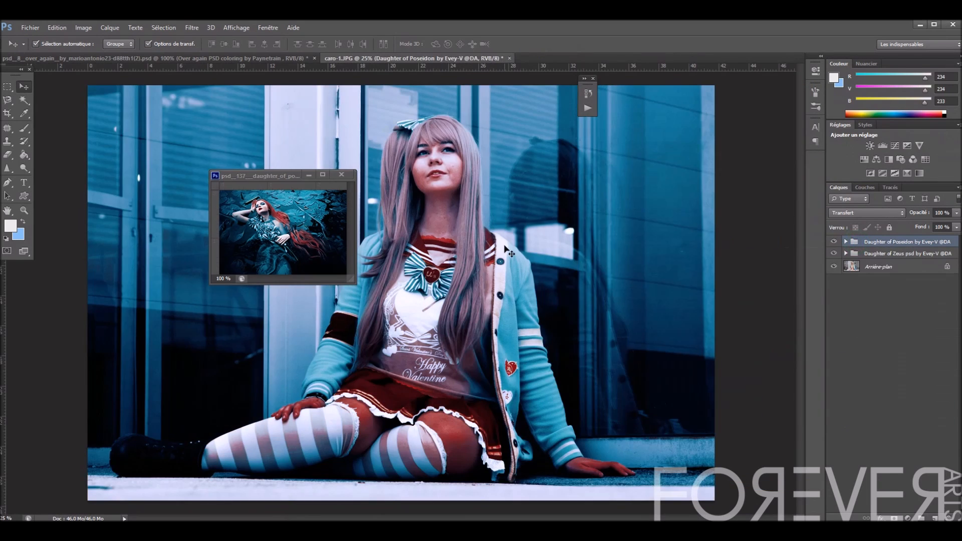
{"action": "left_click", "coordinate": [833, 254]}
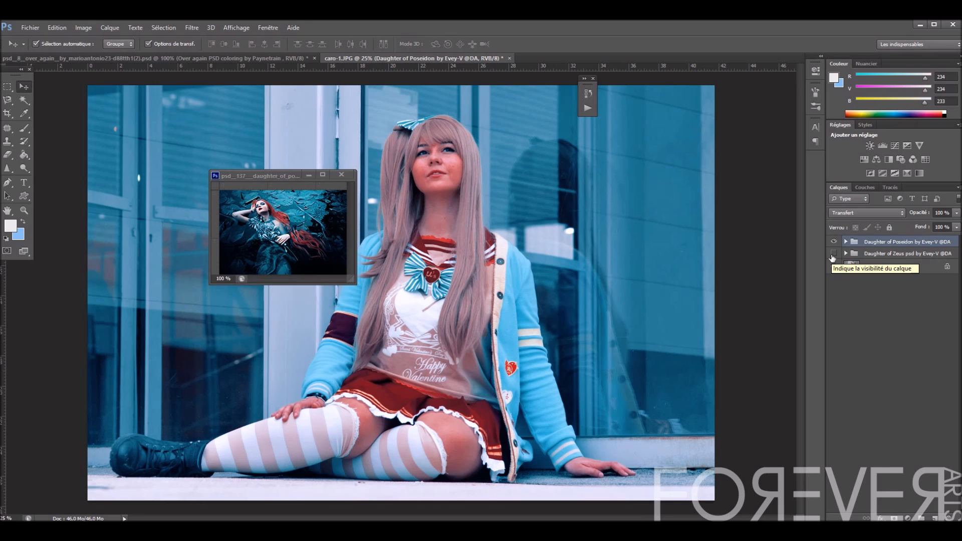
{"action": "left_click", "coordinate": [309, 176]}
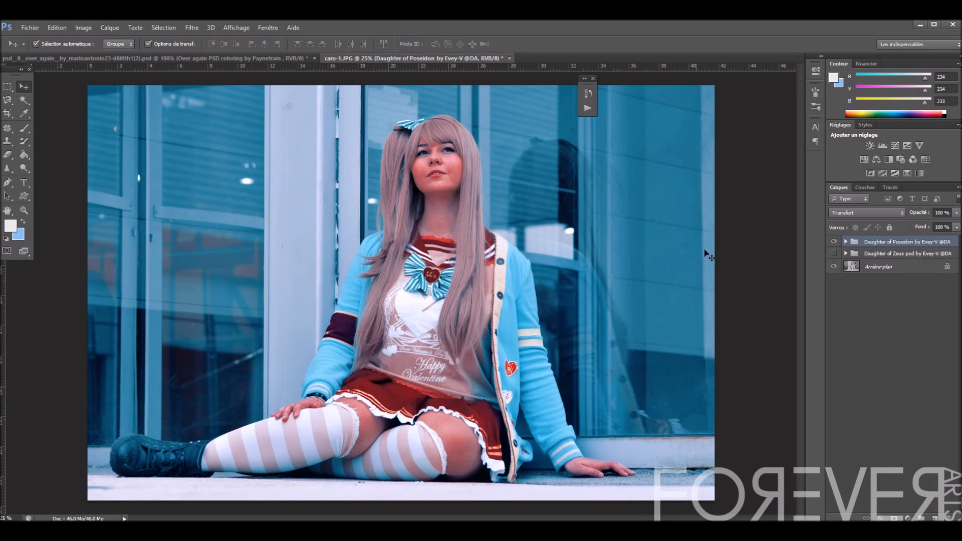
Toggle the Daughter of Poseidon and Daughter of Zeus groups to compare them on caro-1.JPG, and delete both groups
{"action": "left_click", "coordinate": [833, 254]}
{"action": "left_click", "coordinate": [831, 254]}
{"action": "left_click", "coordinate": [834, 242]}
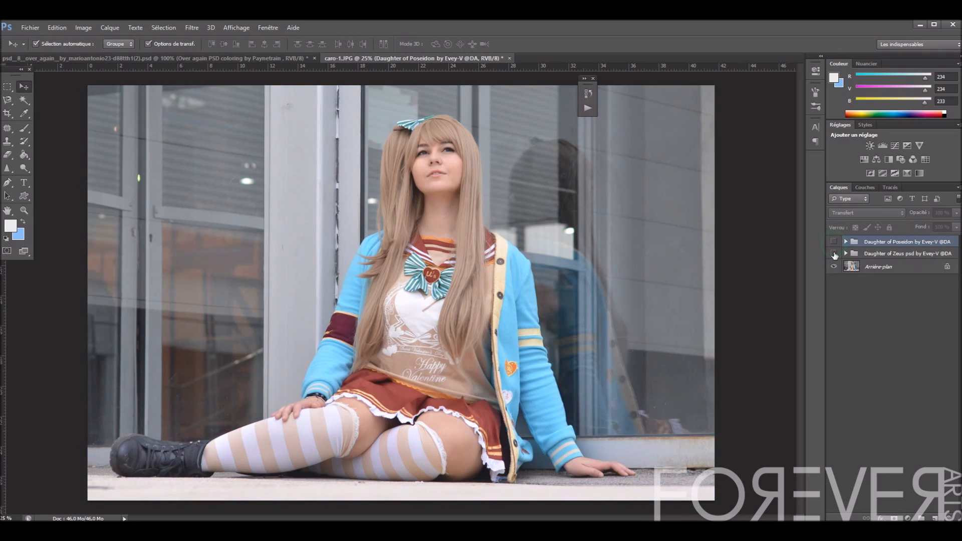
{"action": "left_click", "coordinate": [834, 253]}
{"action": "left_click", "coordinate": [834, 254]}
{"action": "left_click", "coordinate": [834, 254]}
{"action": "key", "text": "Delete"}
{"action": "key", "text": "Delete"}
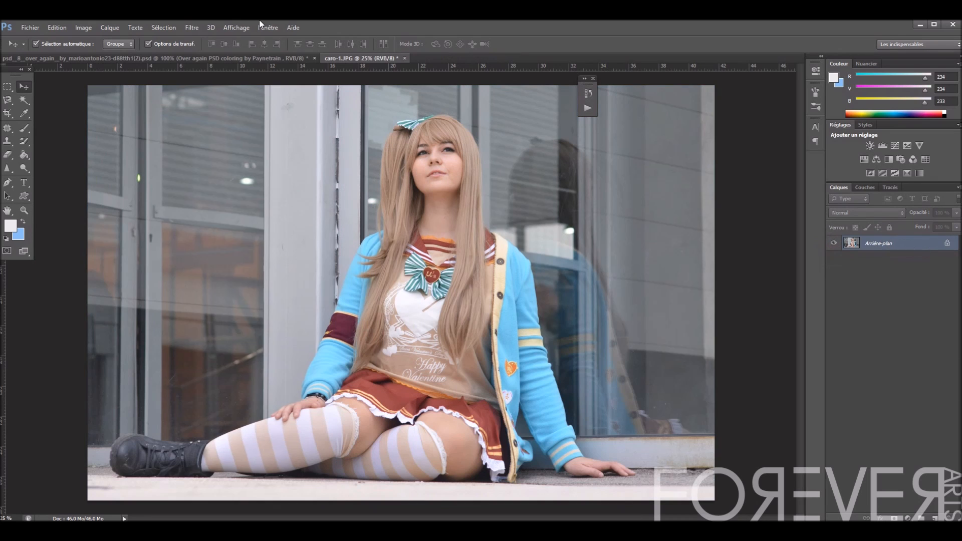
Open the psd__15__okayokay PSD from the Coloring folder, discarding its embedded color profile
{"action": "left_click", "coordinate": [30, 28]}
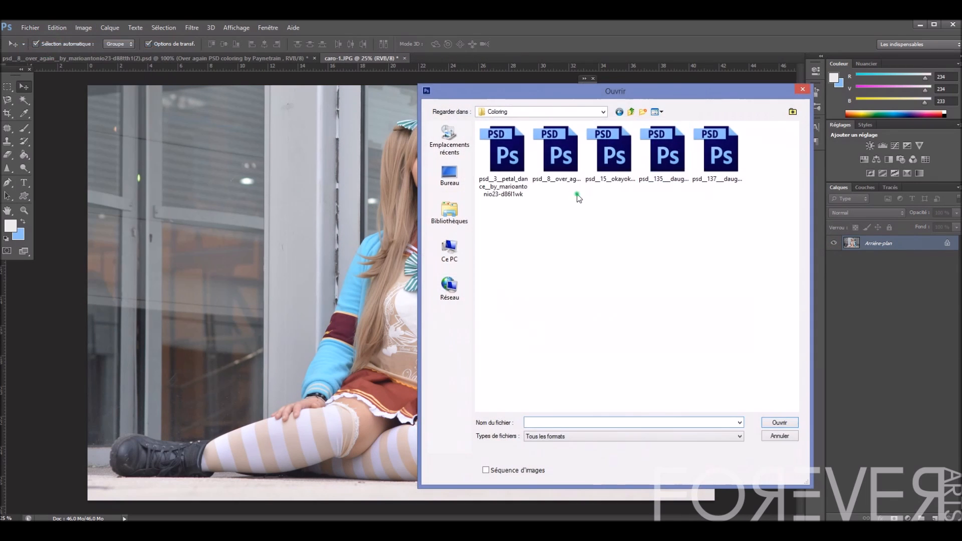
{"action": "left_click", "coordinate": [560, 153]}
{"action": "left_click", "coordinate": [666, 152]}
{"action": "double_click", "coordinate": [624, 157]}
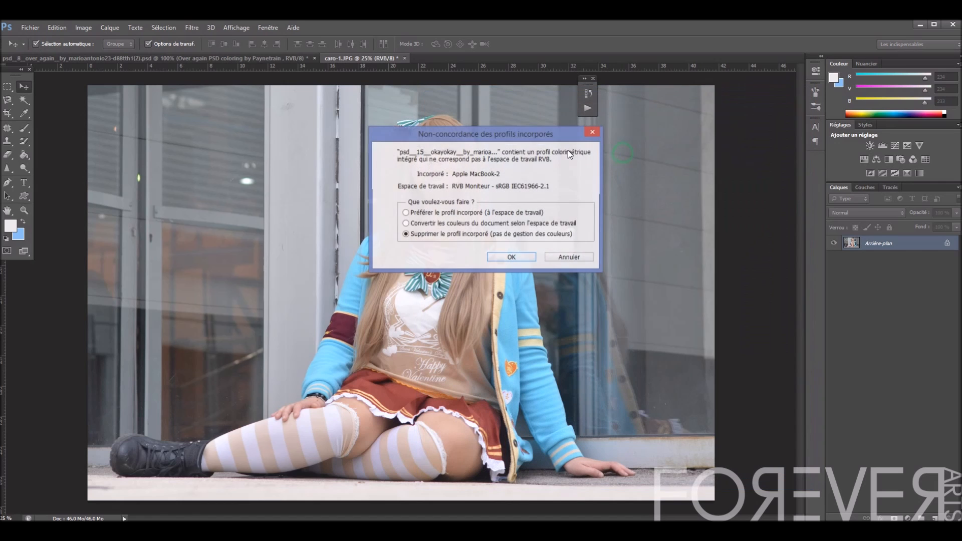
{"action": "key", "text": "Return"}
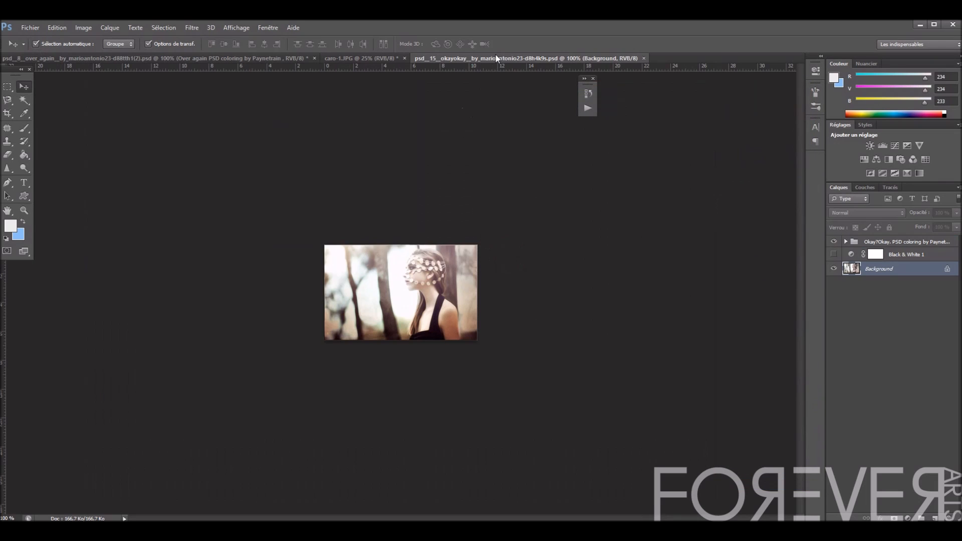
Float the okayokay PSD, copy its Okay?Okay. PSD coloring group onto caro-1.JPG and minimise the PSD
{"action": "left_click_drag", "start_coordinate": [493, 58], "coordinate": [246, 169]}
{"action": "left_click_drag", "start_coordinate": [874, 237], "coordinate": [451, 240]}
{"action": "left_click", "coordinate": [293, 170]}
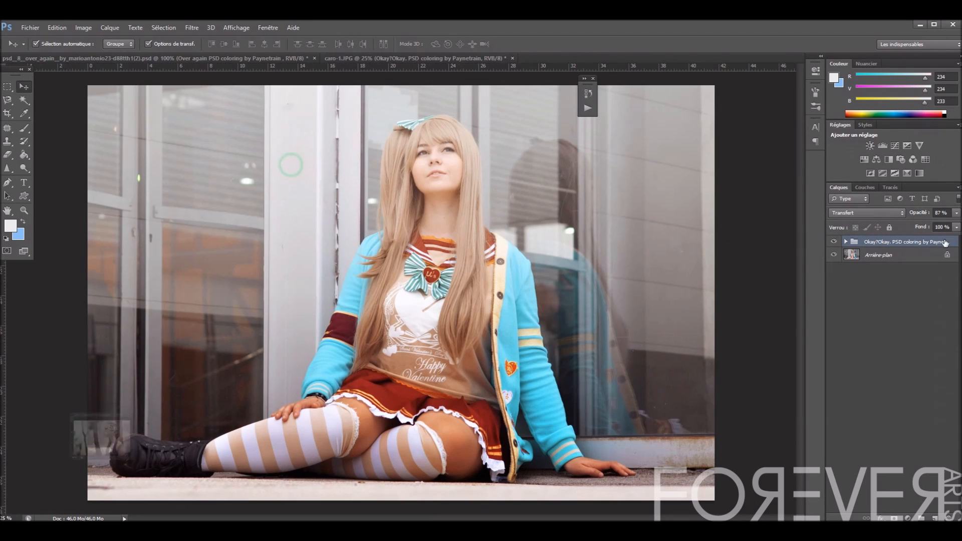
Expand the Okay?Okay. group and hide Selective Color 1, Color Balance 1, Selective Color 5, Curves 1, Exposure 1, Selective Color 6 and Selective Color 7
{"action": "left_click", "coordinate": [845, 242]}
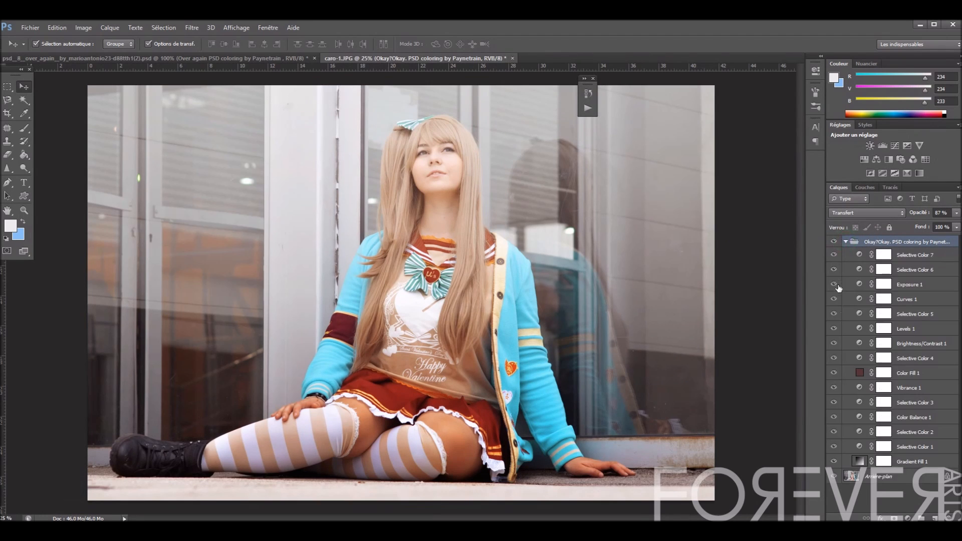
{"action": "left_click", "coordinate": [834, 446]}
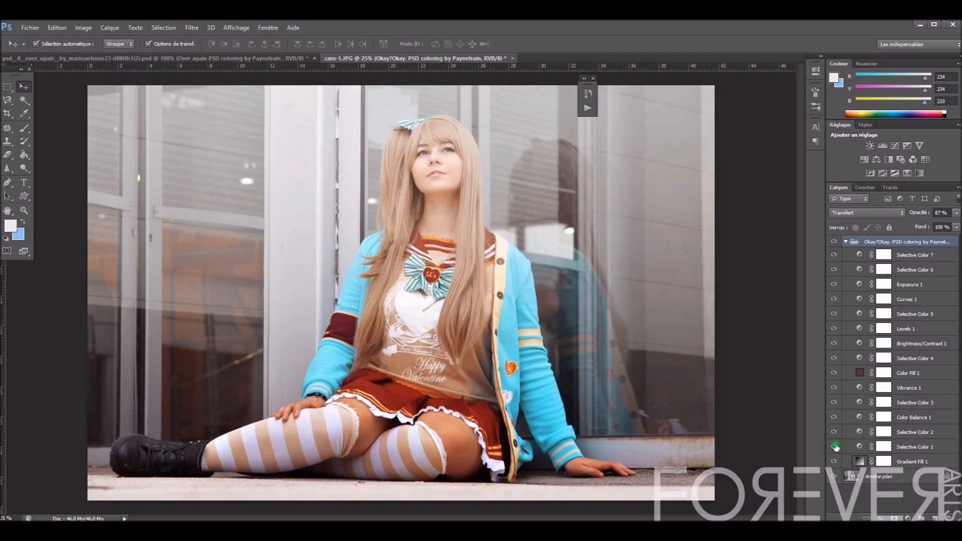
{"action": "left_click", "coordinate": [833, 416]}
{"action": "left_click", "coordinate": [833, 313]}
{"action": "left_click", "coordinate": [834, 299]}
{"action": "left_click", "coordinate": [833, 284]}
{"action": "left_click", "coordinate": [833, 270]}
{"action": "left_click", "coordinate": [834, 256]}
Show the Selective Color 5, Curves 1 and Selective Color 7 layers again and collapse the Okay?Okay. group
{"action": "left_click", "coordinate": [833, 314]}
{"action": "left_click", "coordinate": [834, 299]}
{"action": "left_click", "coordinate": [833, 255]}
{"action": "left_click", "coordinate": [845, 242]}
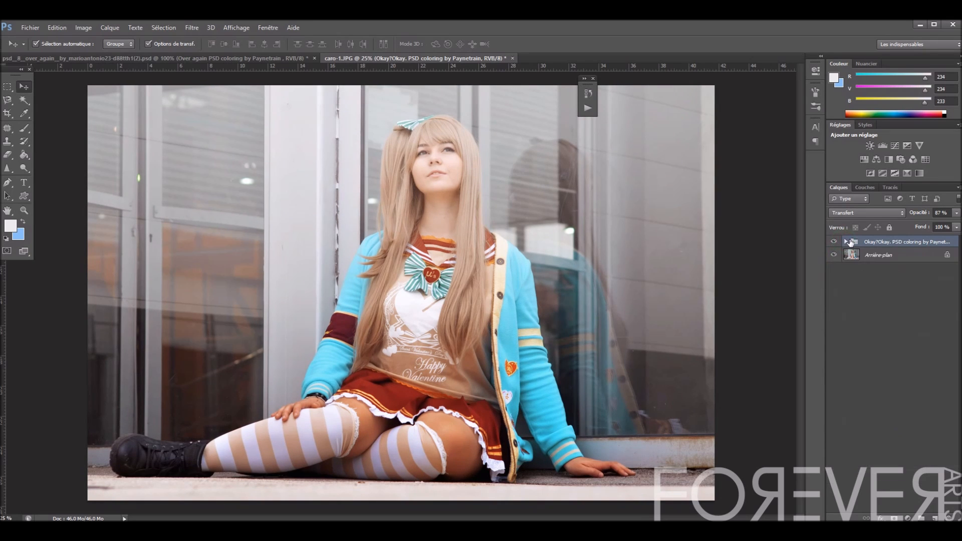